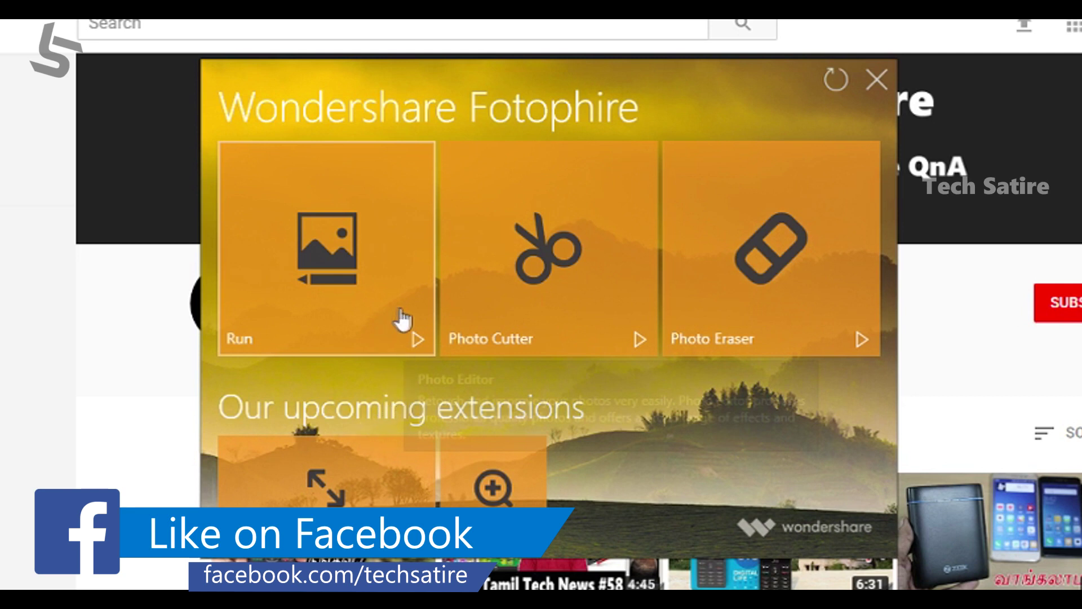
- Launch Photo Editor and open IMG_0268.JPG from Recent Files
{"action": "left_click", "coordinate": [381, 157]}
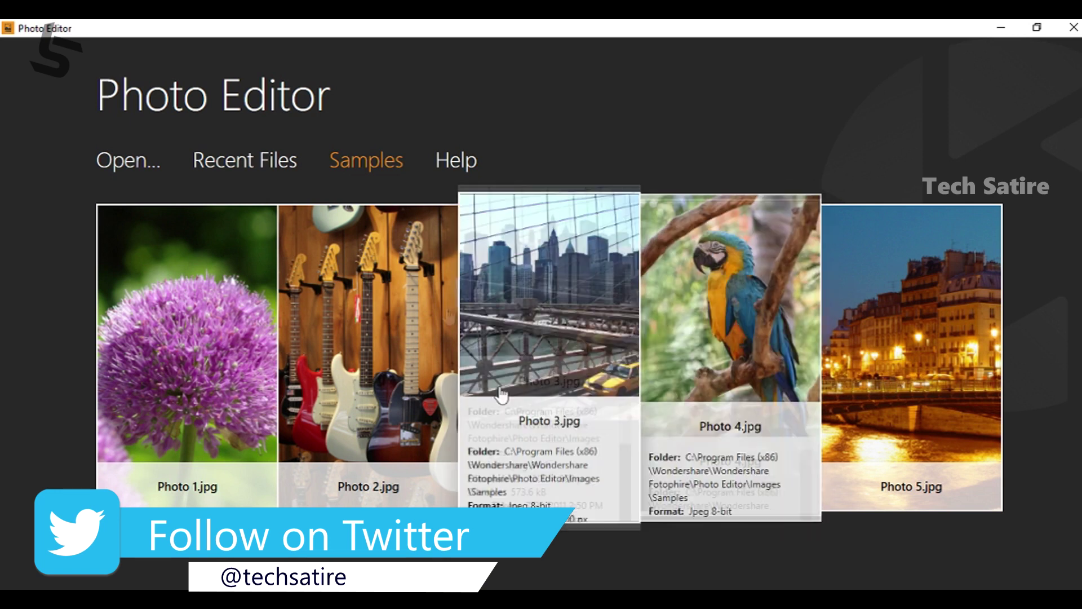
{"action": "left_click", "coordinate": [270, 163]}
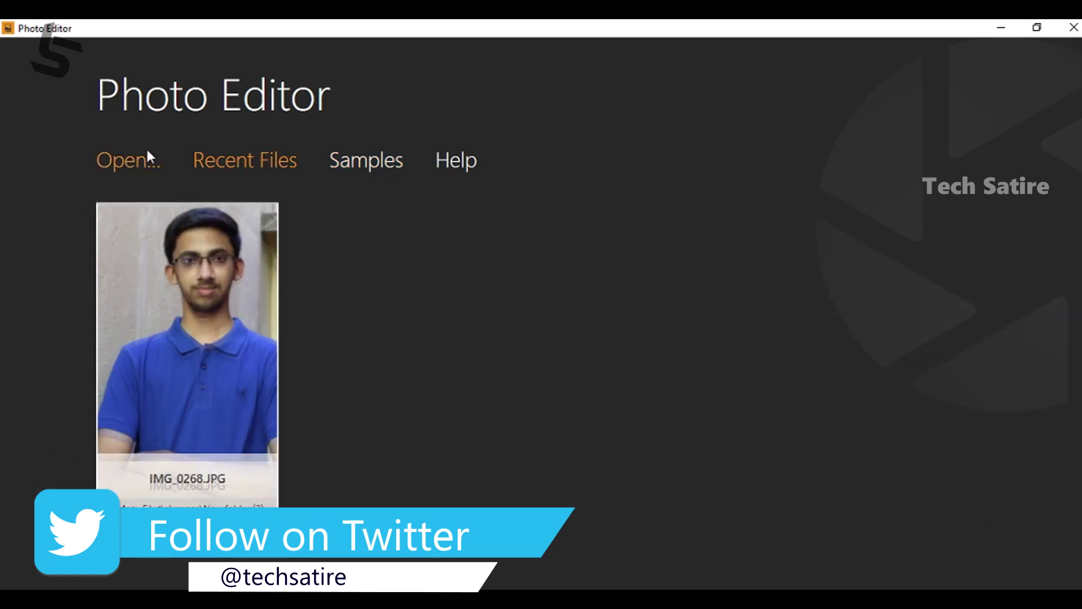
{"action": "mouse_move", "coordinate": [186, 399]}
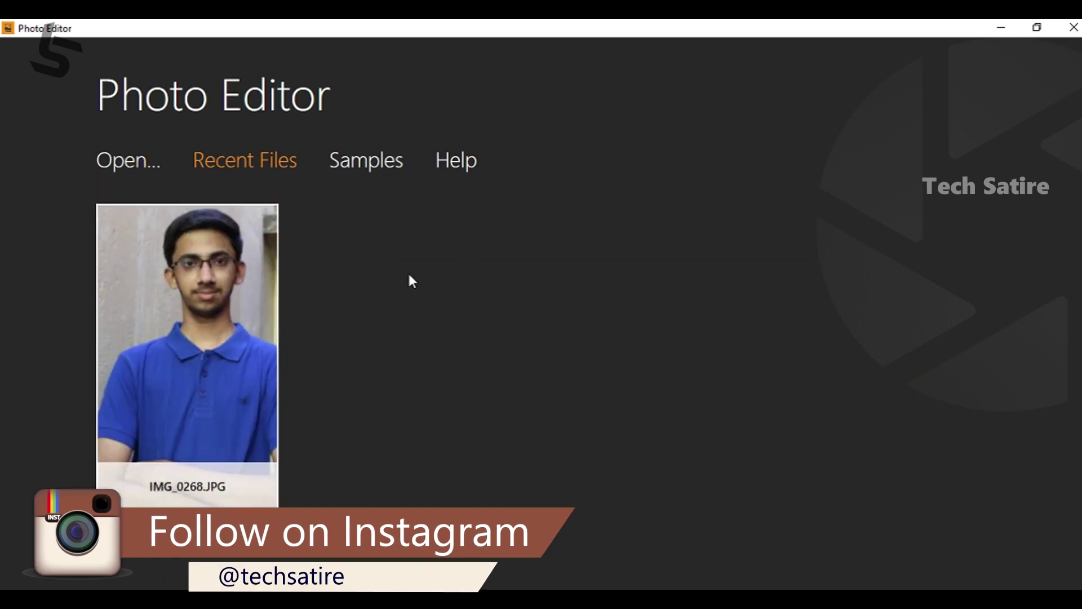
{"action": "mouse_move", "coordinate": [218, 297]}
{"action": "left_click", "coordinate": [215, 291]}
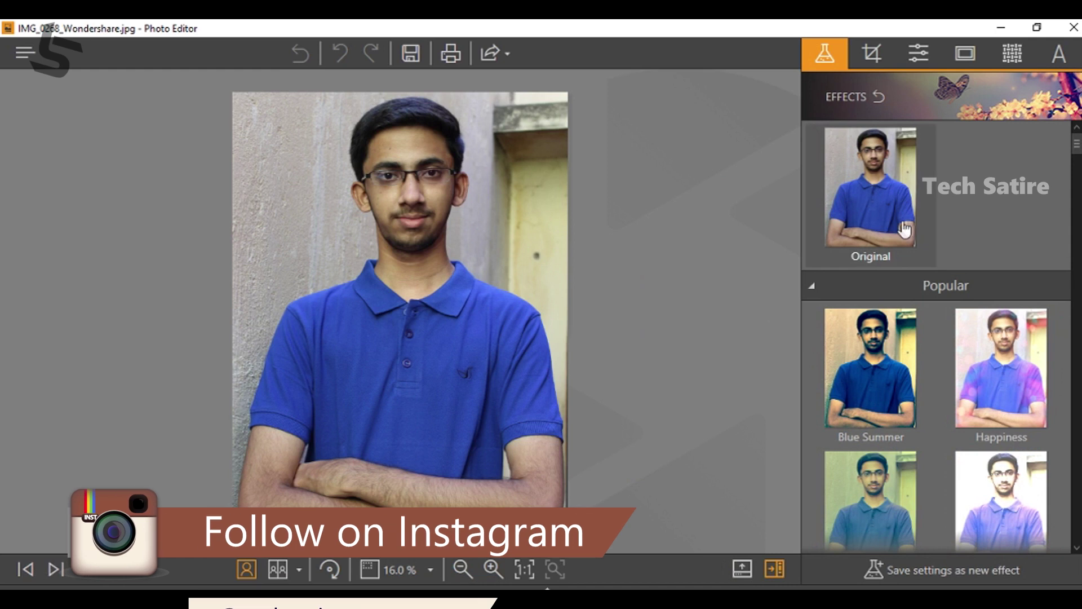
- Show the portrait as side-by-side Before and After versions
{"action": "left_click", "coordinate": [276, 573]}
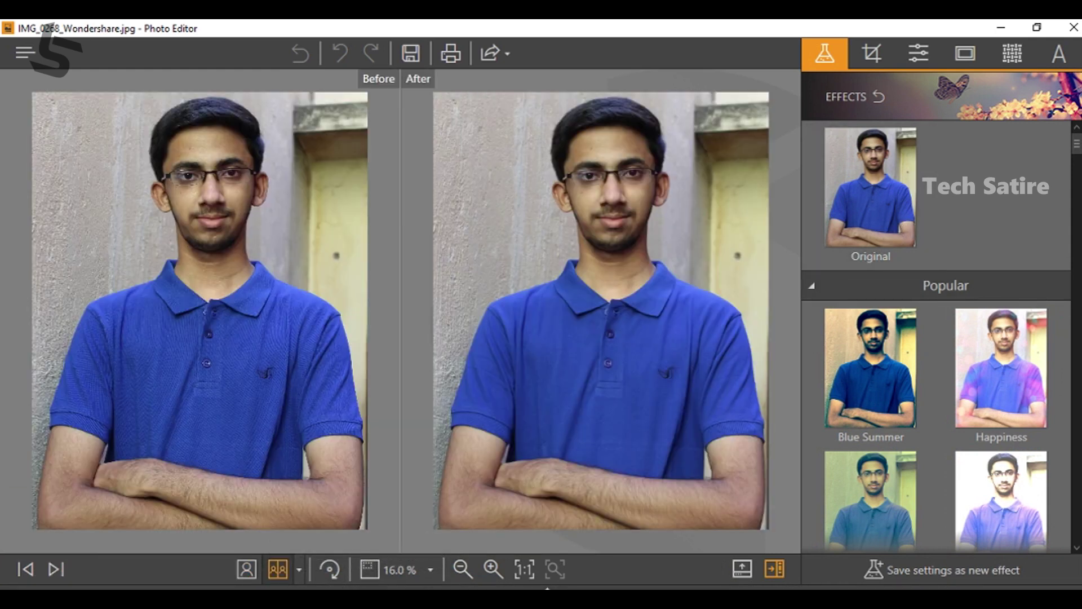
{"action": "left_click", "coordinate": [256, 570]}
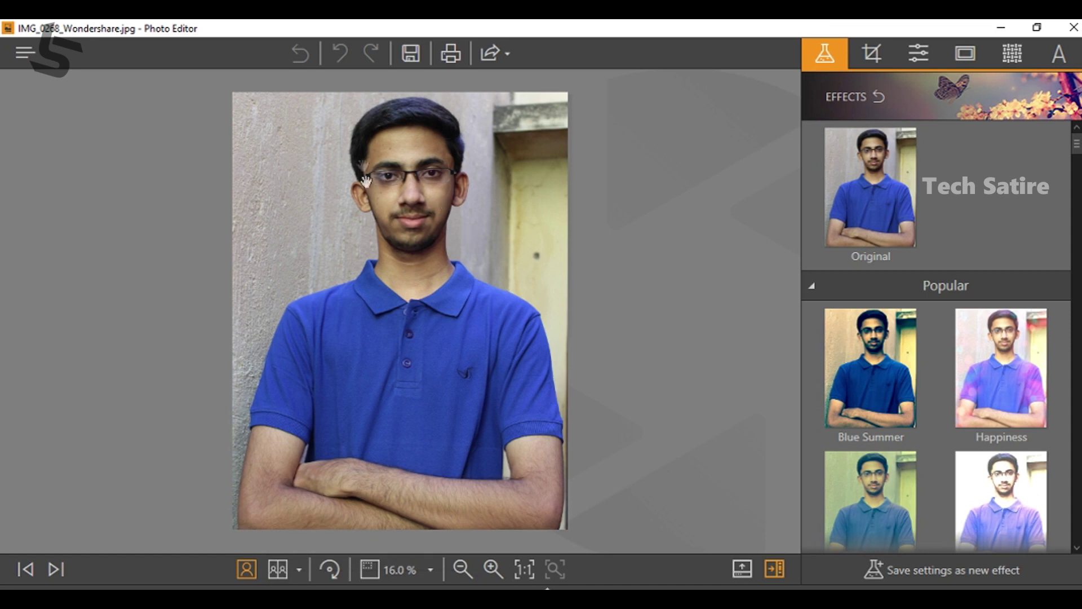
{"action": "left_click", "coordinate": [278, 571]}
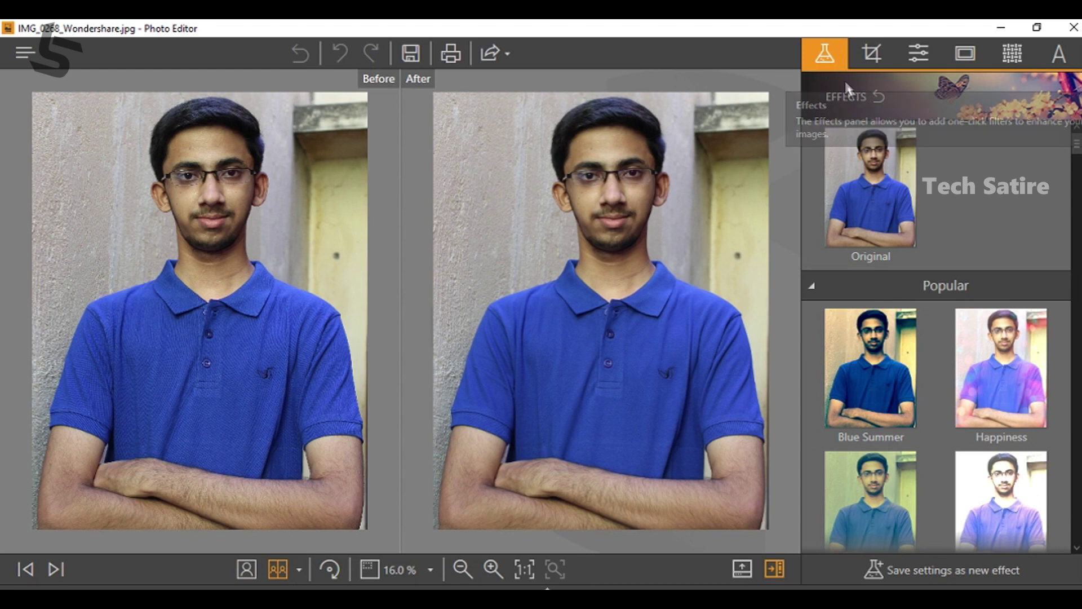
{"action": "scroll", "coordinate": [939, 338], "scroll_direction": "down", "scroll_amount": 5}
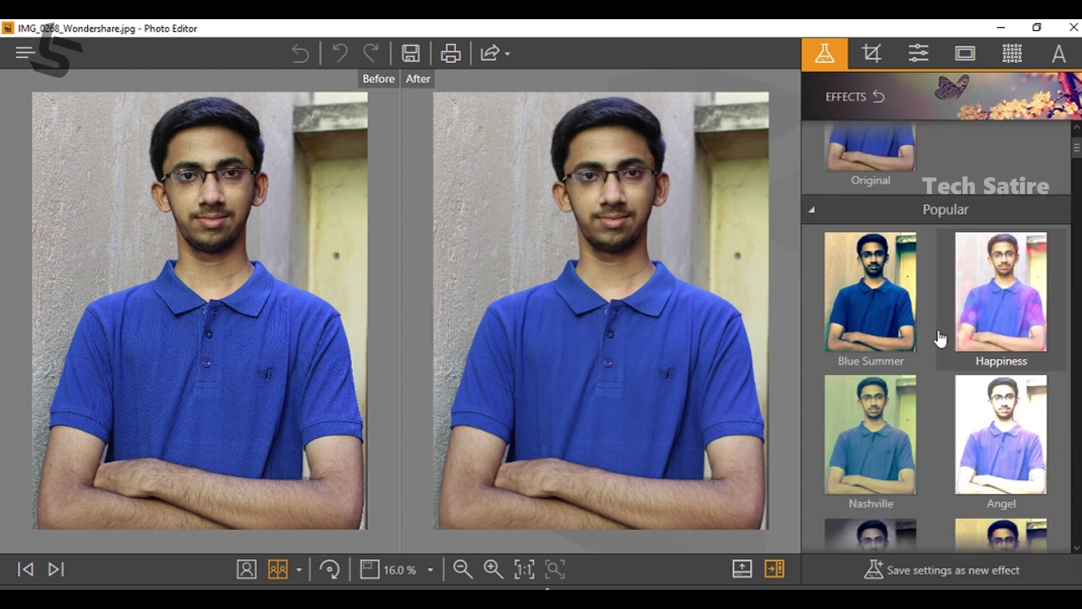
{"action": "scroll", "coordinate": [940, 348], "scroll_direction": "down", "scroll_amount": 10}
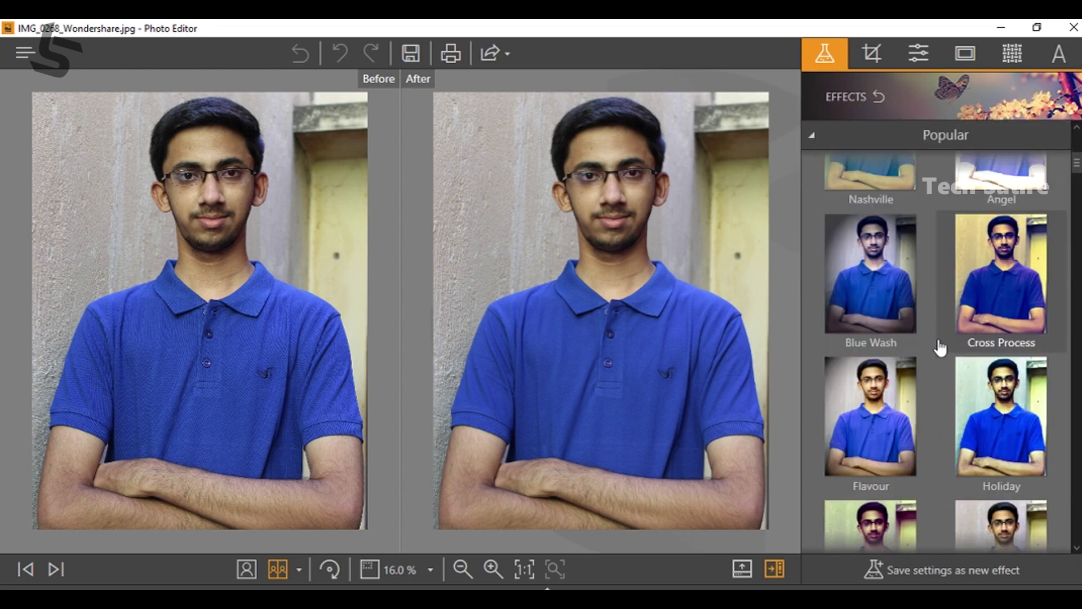
{"action": "scroll", "coordinate": [938, 349], "scroll_direction": "up", "scroll_amount": 10}
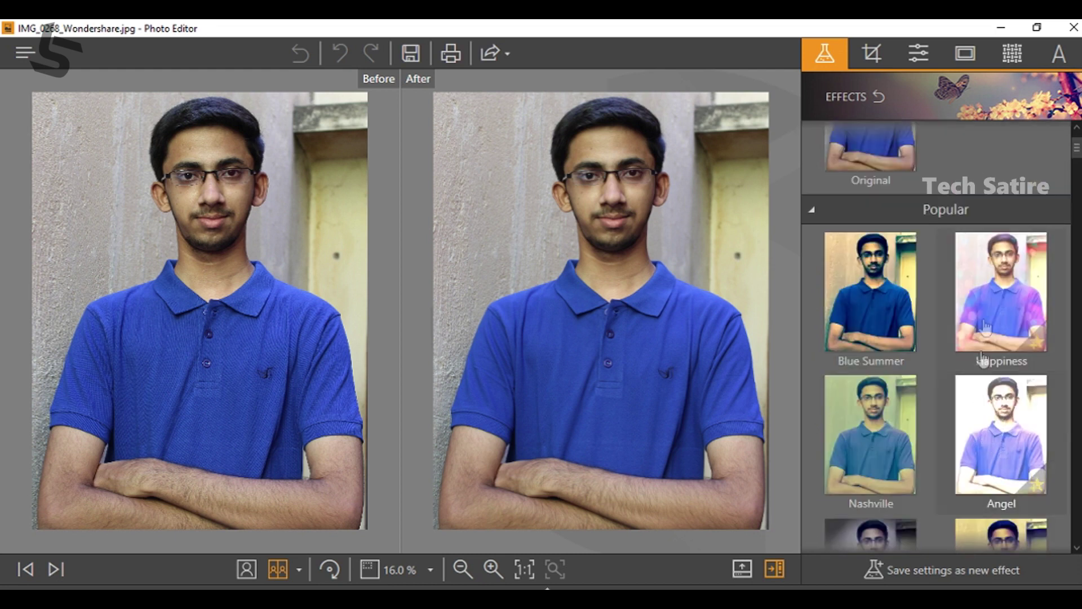
- Preview the Happiness and Blue Wash effects on the portrait
{"action": "left_click", "coordinate": [983, 363]}
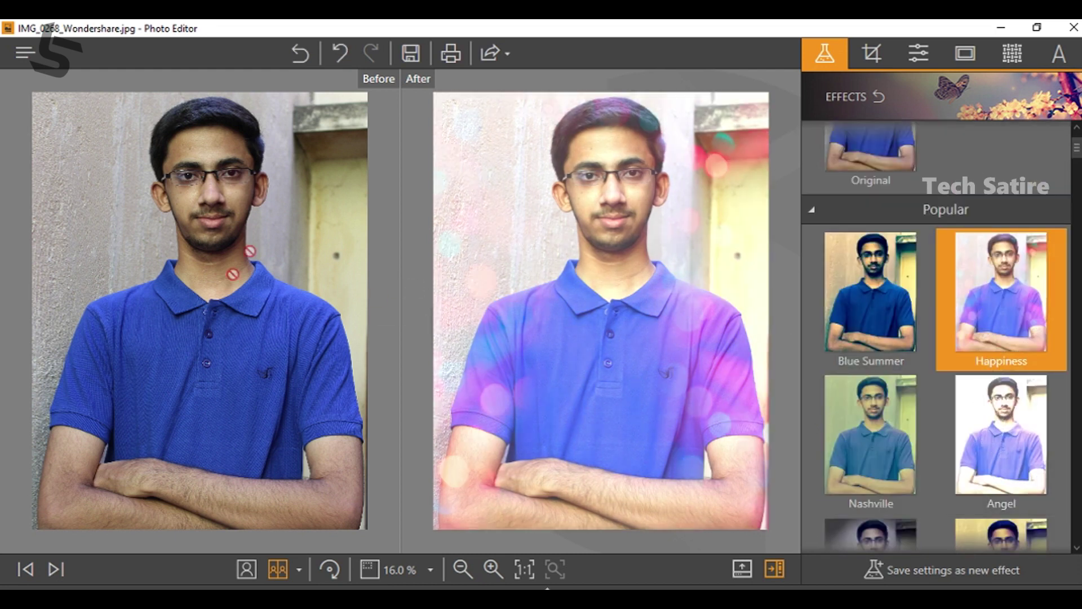
{"action": "scroll", "coordinate": [916, 481], "scroll_direction": "down", "scroll_amount": 3}
{"action": "left_click", "coordinate": [878, 456]}
{"action": "left_click", "coordinate": [879, 455]}
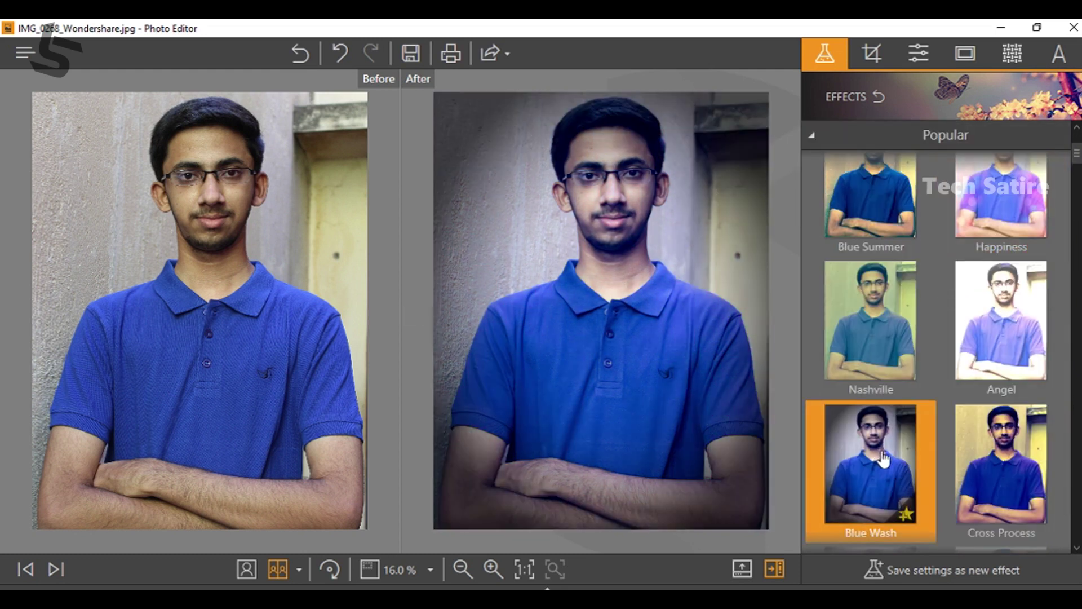
{"action": "scroll", "coordinate": [883, 459], "scroll_direction": "down", "scroll_amount": 2}
{"action": "scroll", "coordinate": [886, 461], "scroll_direction": "down", "scroll_amount": 3}
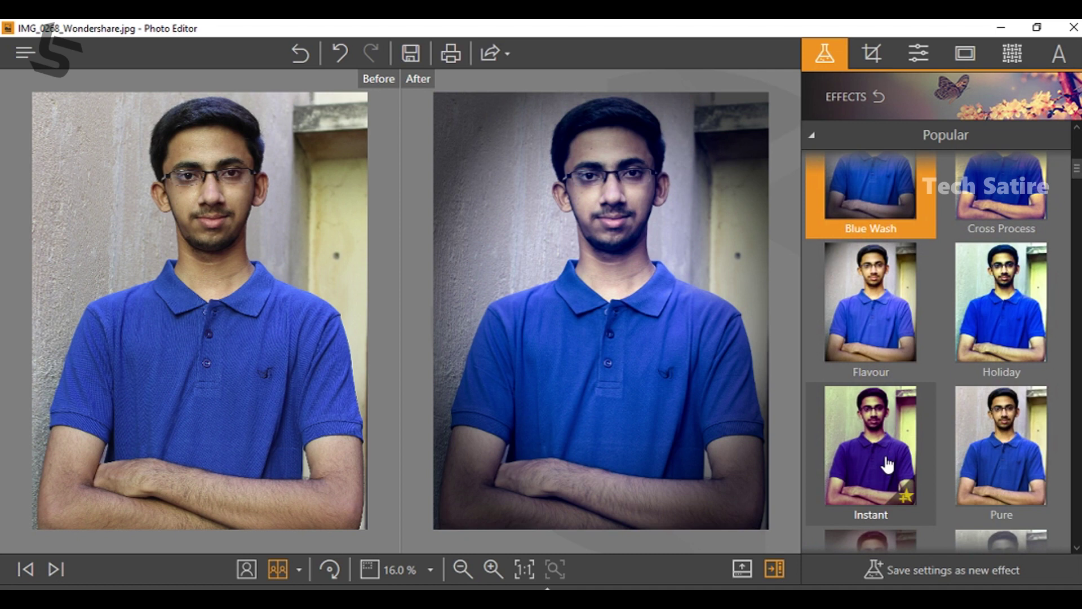
{"action": "scroll", "coordinate": [886, 462], "scroll_direction": "down", "scroll_amount": 2}
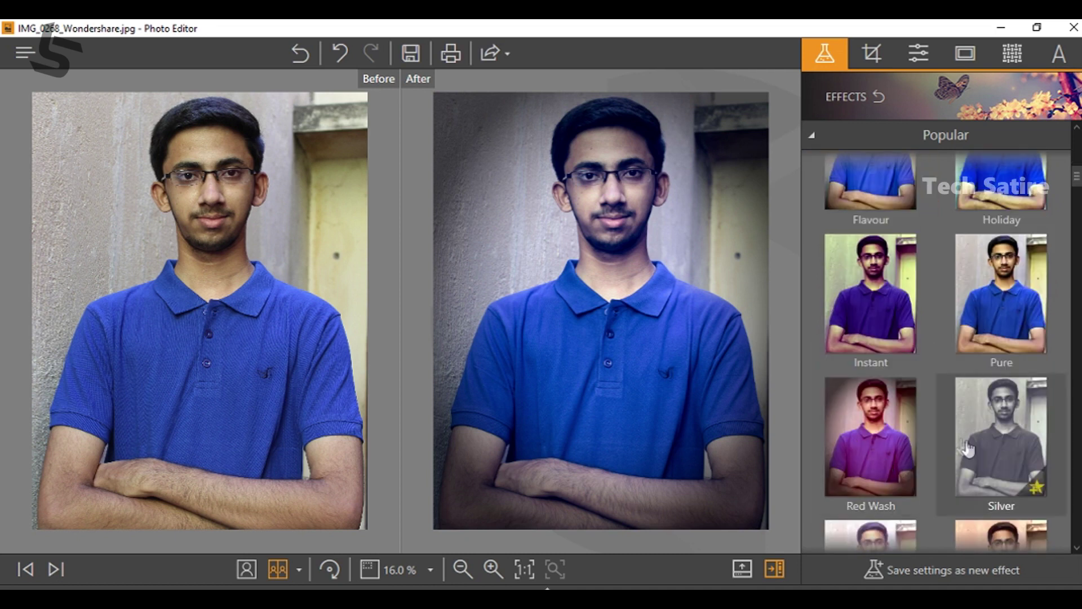
- Apply the Red Wash effect and pan the zoomed view to the head
{"action": "left_click", "coordinate": [839, 464]}
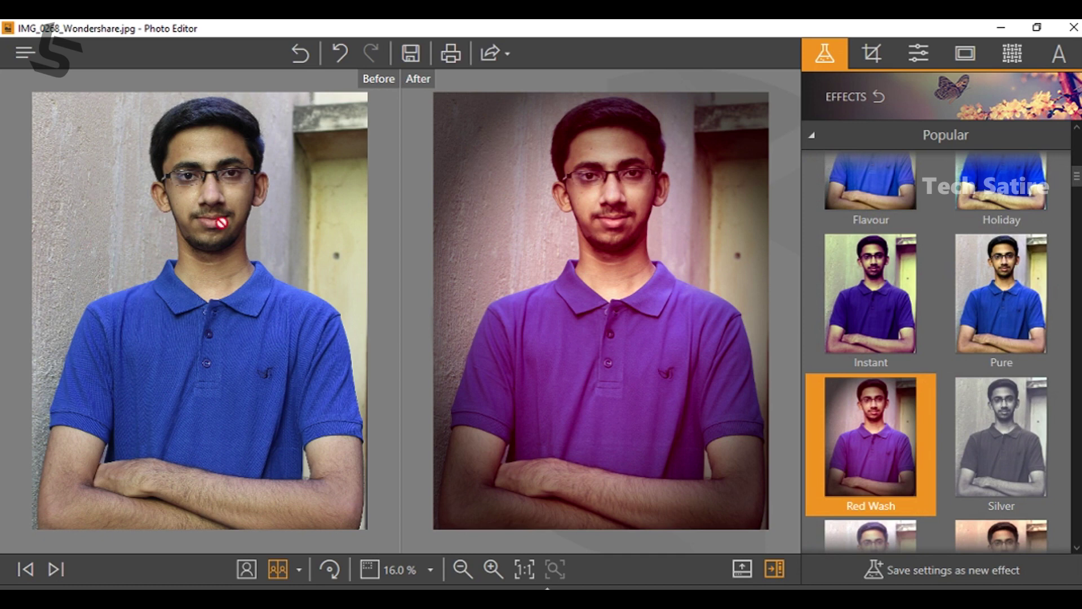
{"action": "scroll", "coordinate": [384, 261], "scroll_direction": "down", "scroll_amount": 3}
{"action": "scroll", "coordinate": [538, 338], "scroll_direction": "up", "scroll_amount": 4}
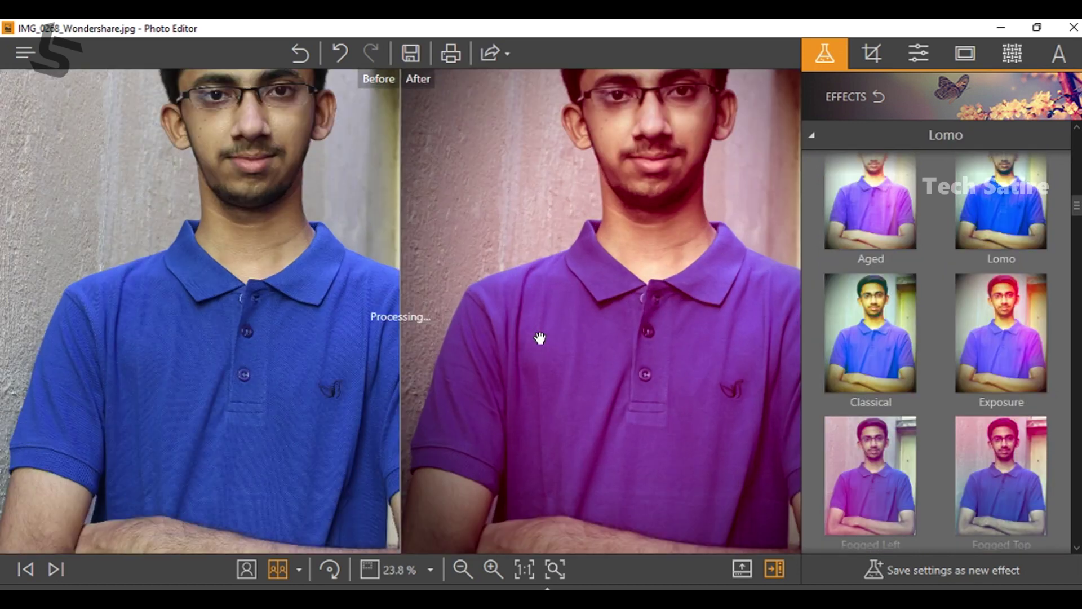
{"action": "scroll", "coordinate": [626, 383], "scroll_direction": "up", "scroll_amount": 3}
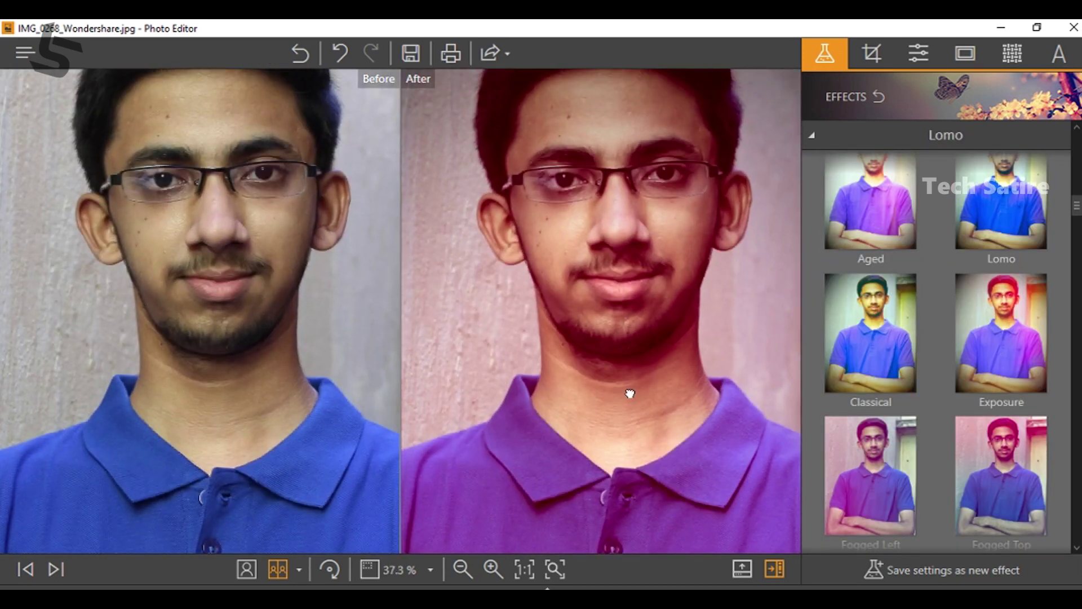
{"action": "left_click_drag", "start_coordinate": [629, 393], "coordinate": [610, 464]}
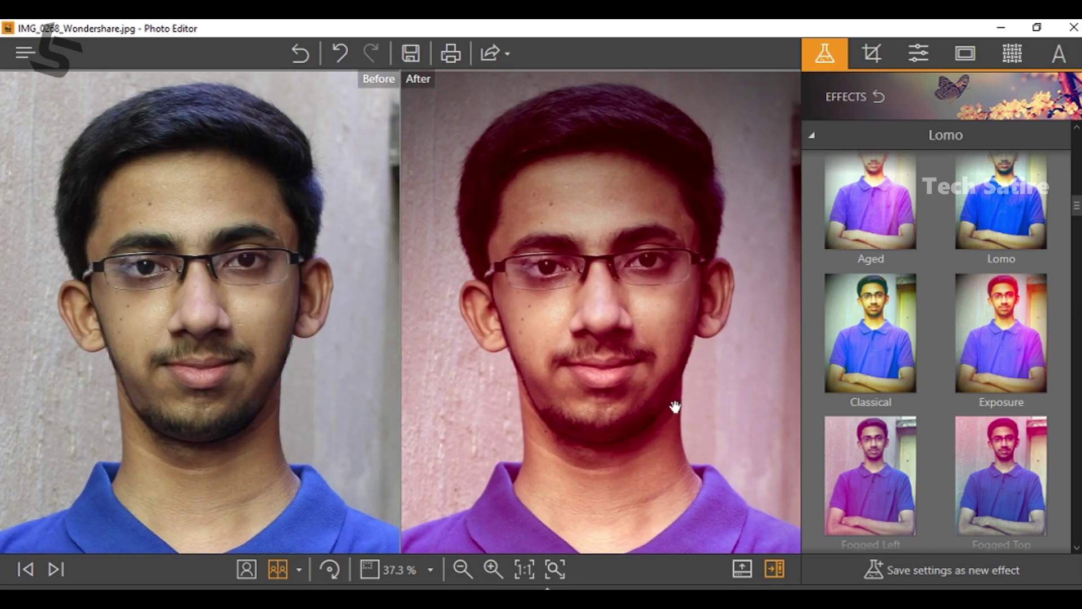
{"action": "scroll", "coordinate": [659, 412], "scroll_direction": "down", "scroll_amount": 4}
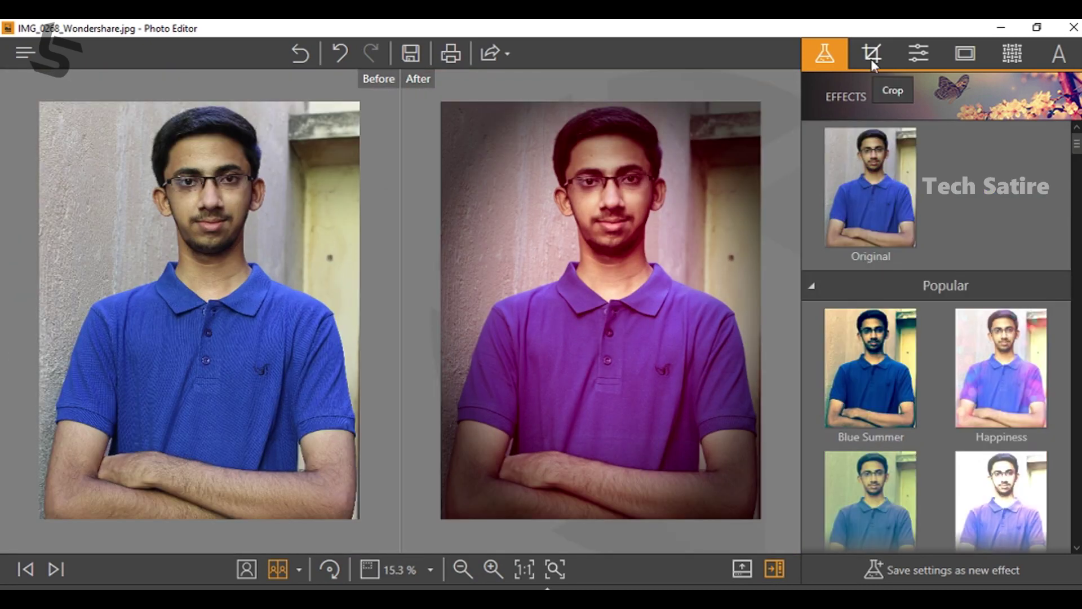
- Custom-crop the portrait above the arms to 2422 × 3430 px, tilted -0.6°
{"action": "left_click", "coordinate": [870, 55]}
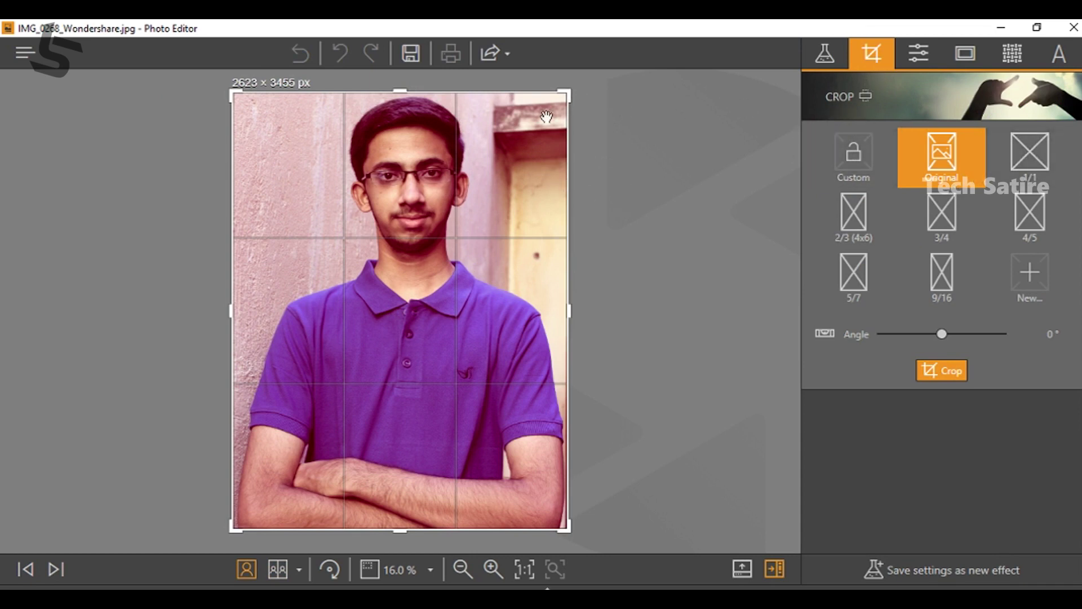
{"action": "mouse_move", "coordinate": [565, 97]}
{"action": "left_mouse_down"}
{"action": "mouse_move", "coordinate": [541, 109]}
{"action": "mouse_move", "coordinate": [566, 94]}
{"action": "left_mouse_up"}
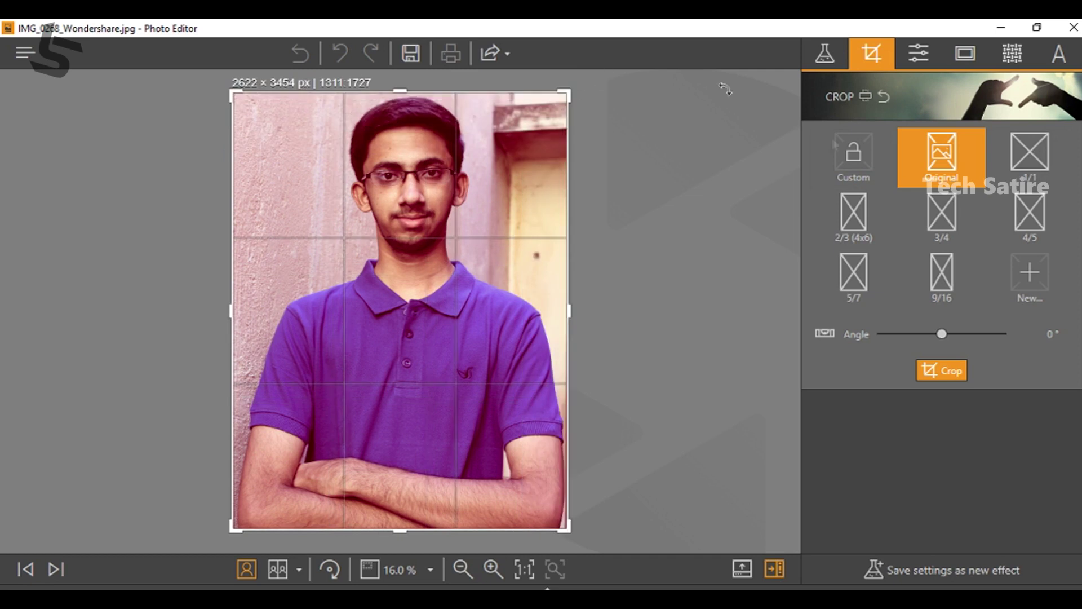
{"action": "left_click", "coordinate": [877, 169]}
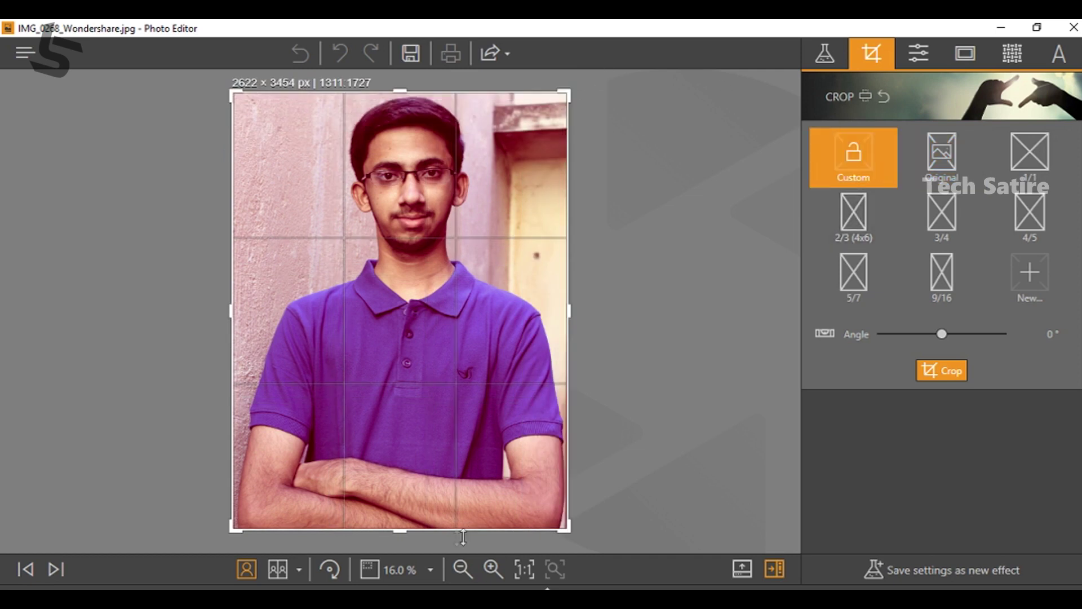
{"action": "left_click_drag", "start_coordinate": [406, 533], "coordinate": [416, 444]}
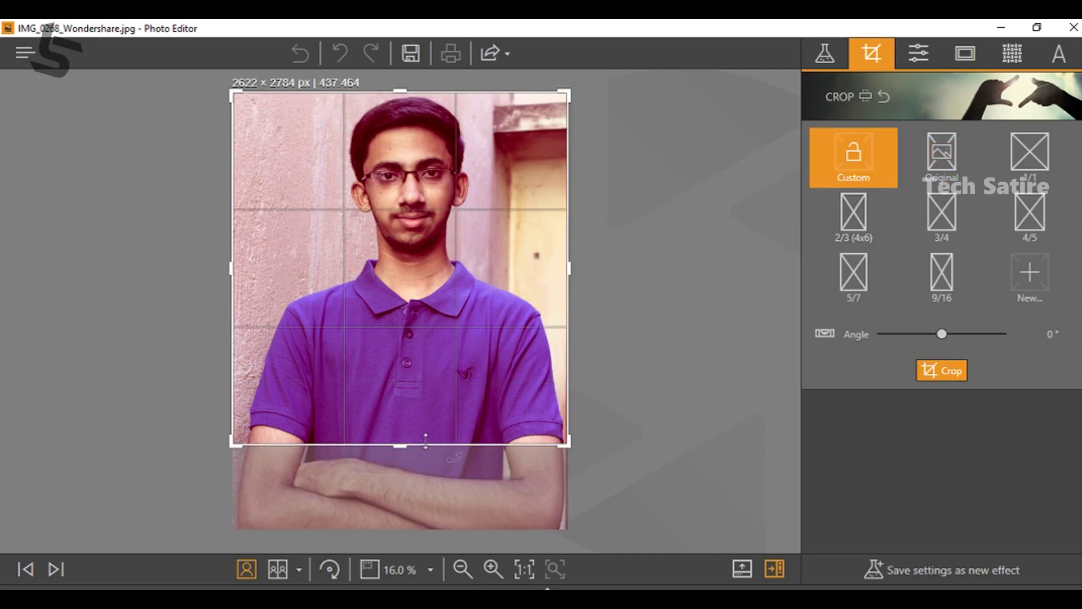
{"action": "mouse_move", "coordinate": [942, 336]}
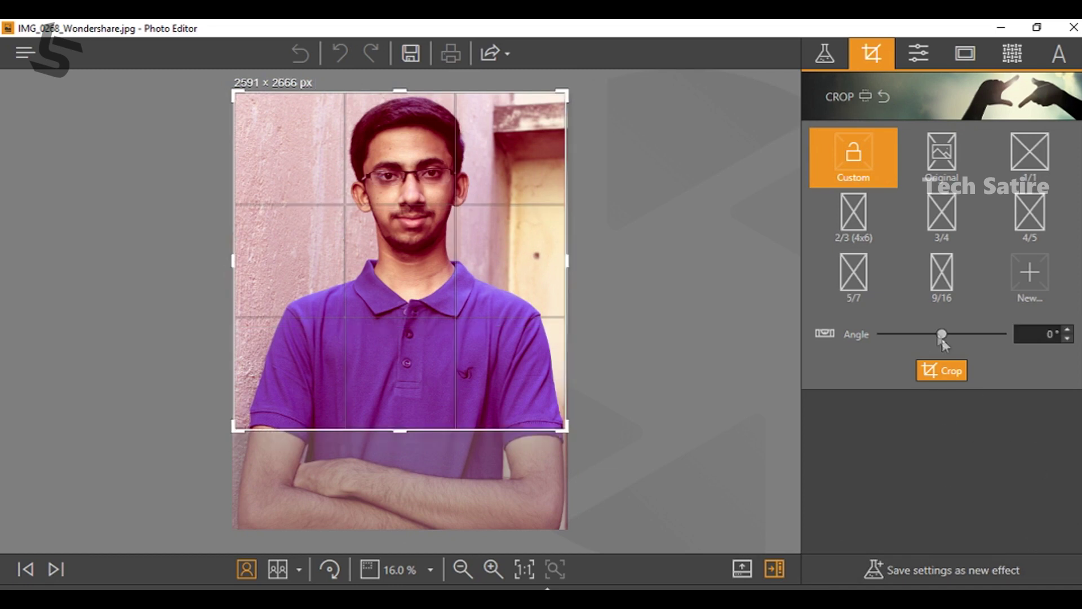
{"action": "mouse_move", "coordinate": [942, 335]}
{"action": "left_mouse_down"}
{"action": "mouse_move", "coordinate": [928, 335]}
{"action": "mouse_move", "coordinate": [950, 335]}
{"action": "left_mouse_up"}
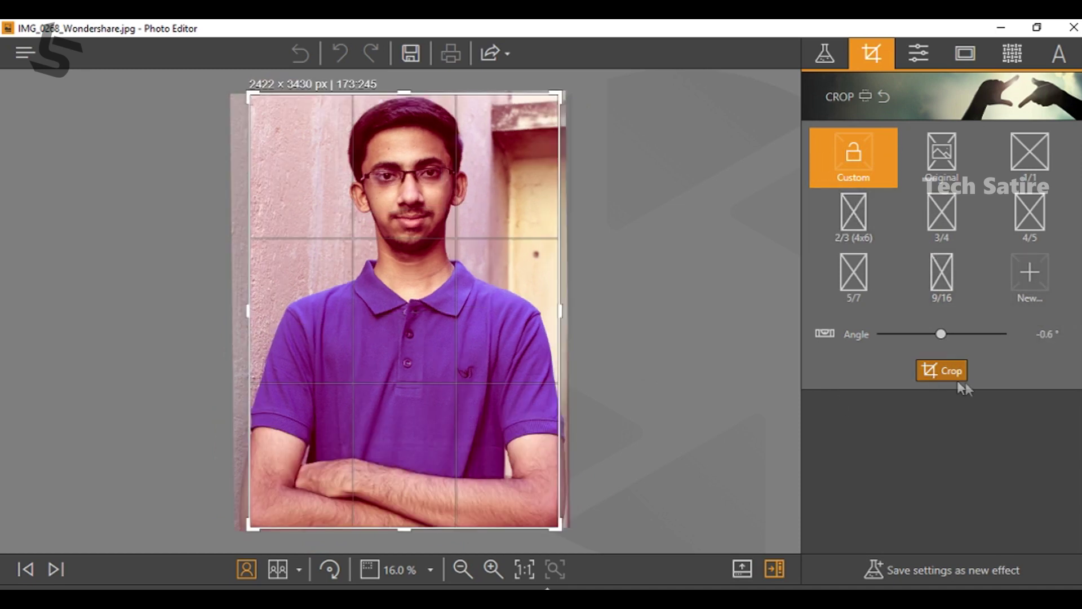
{"action": "left_click", "coordinate": [957, 379]}
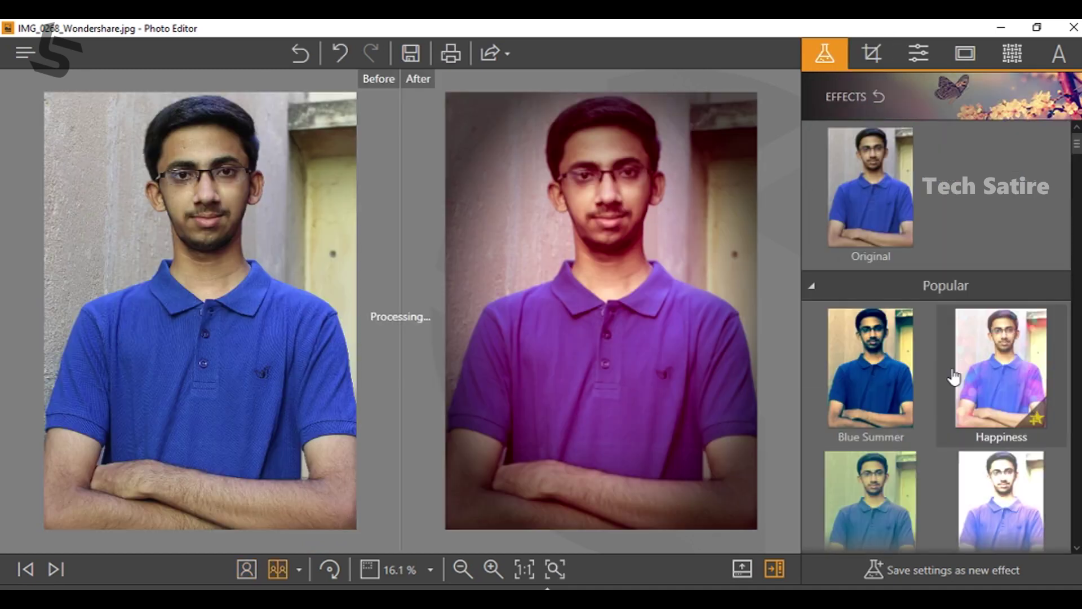
- Give the portrait a mild warm temperature and lower brightness, then expand Creative Blur
{"action": "left_click", "coordinate": [914, 56]}
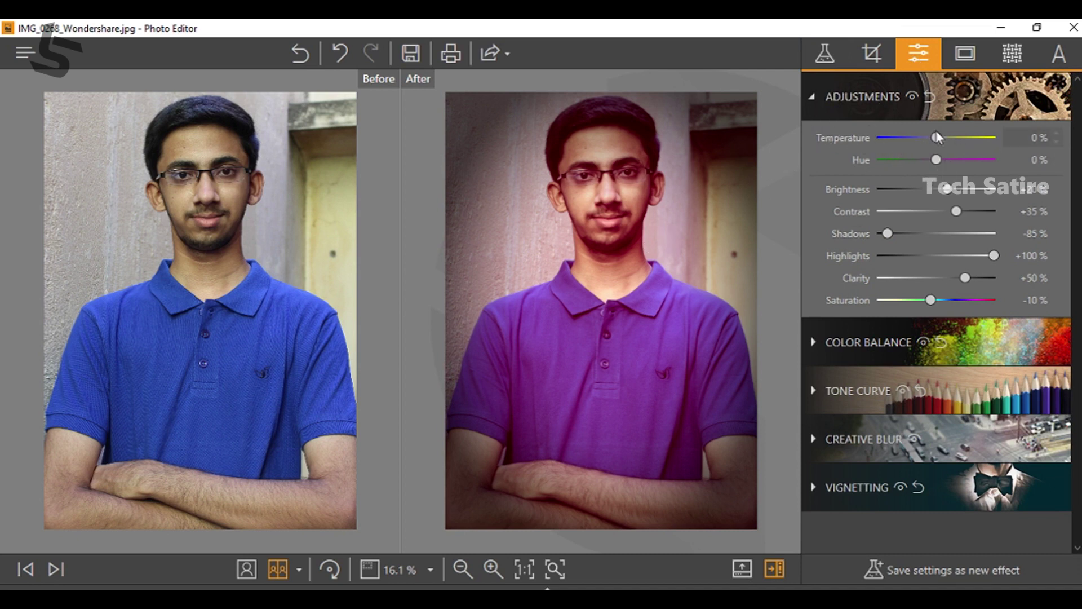
{"action": "left_click_drag", "start_coordinate": [935, 137], "coordinate": [797, 161]}
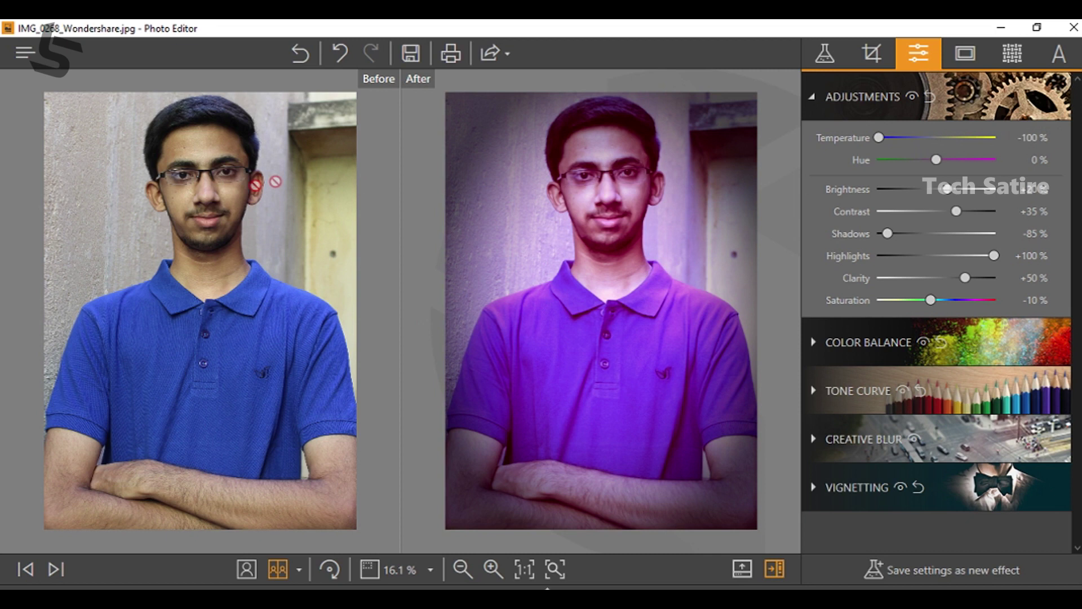
{"action": "left_click_drag", "start_coordinate": [879, 137], "coordinate": [942, 138]}
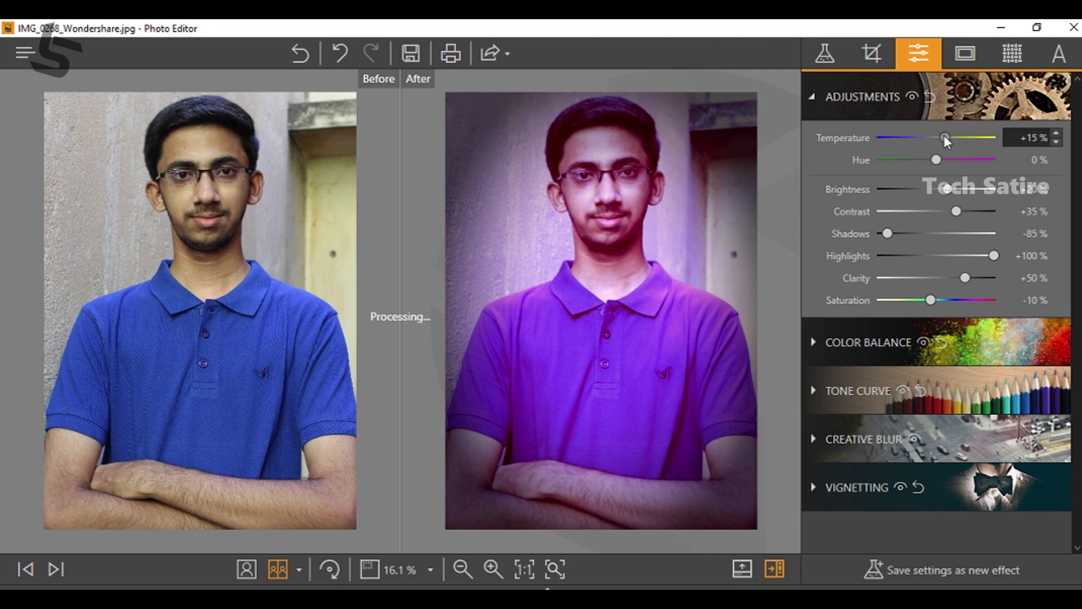
{"action": "left_click_drag", "start_coordinate": [948, 190], "coordinate": [929, 191]}
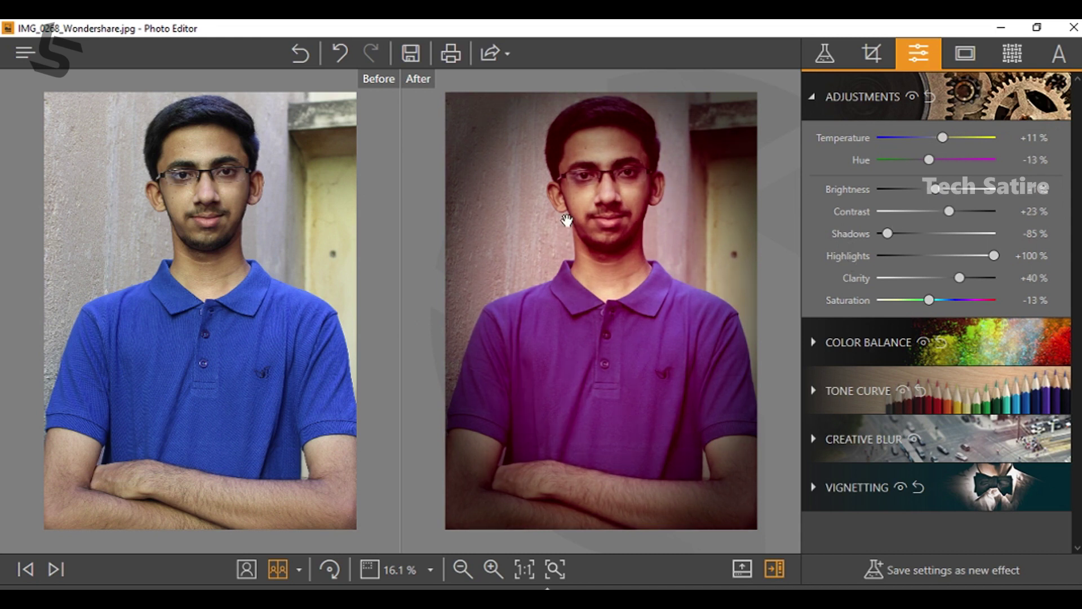
{"action": "scroll", "coordinate": [618, 204], "scroll_direction": "up", "scroll_amount": 2}
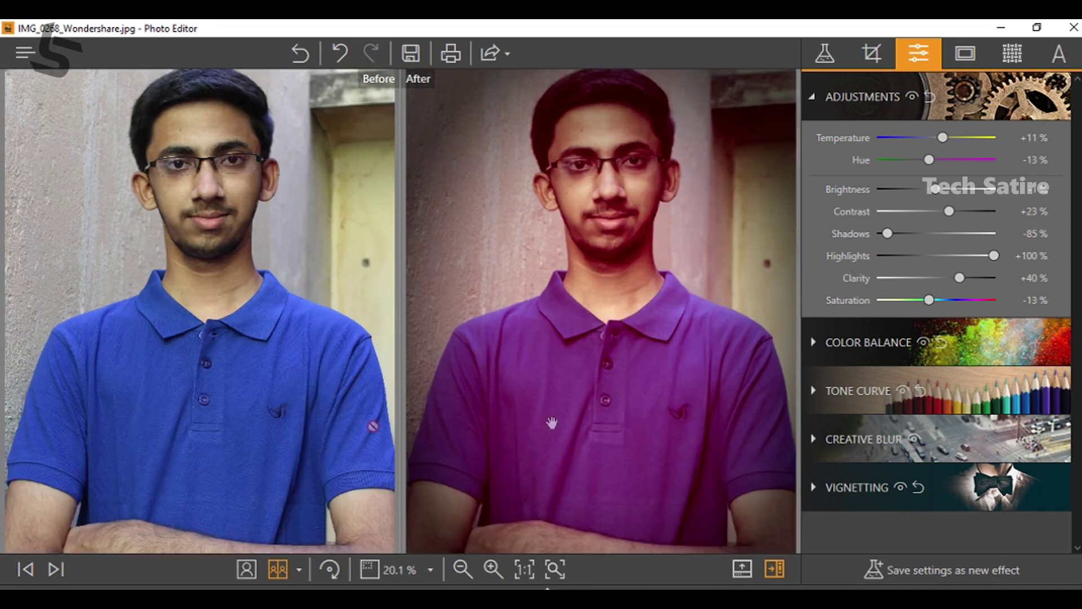
{"action": "scroll", "coordinate": [643, 365], "scroll_direction": "down", "scroll_amount": 2}
{"action": "left_click", "coordinate": [813, 390]}
{"action": "left_click", "coordinate": [812, 499]}
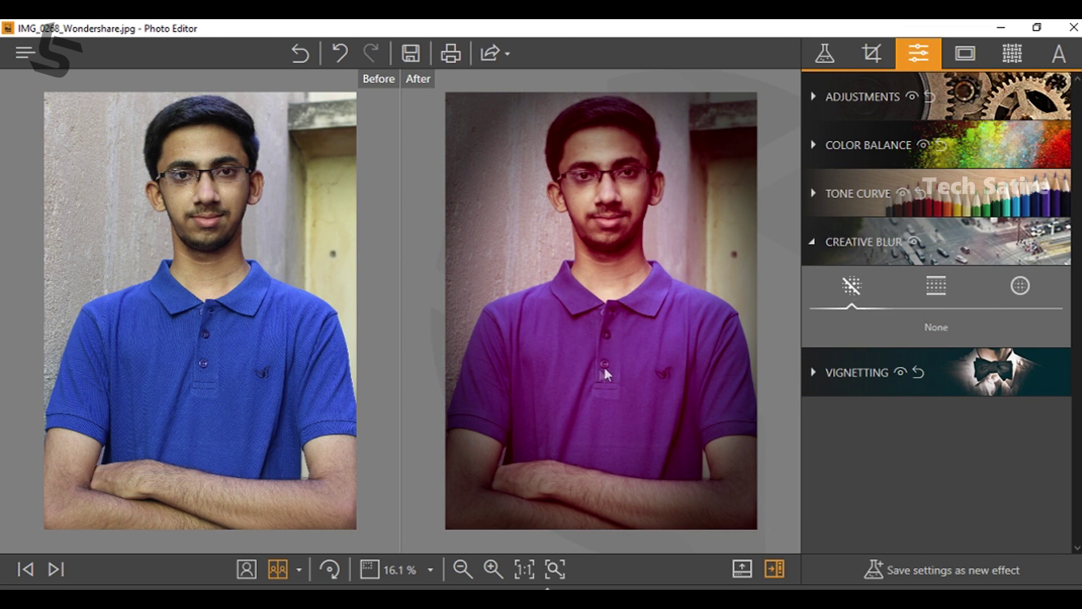
- Apply a Linear Creative Blur, moving the sharp band down and narrowing and tilting it
{"action": "left_click", "coordinate": [941, 285]}
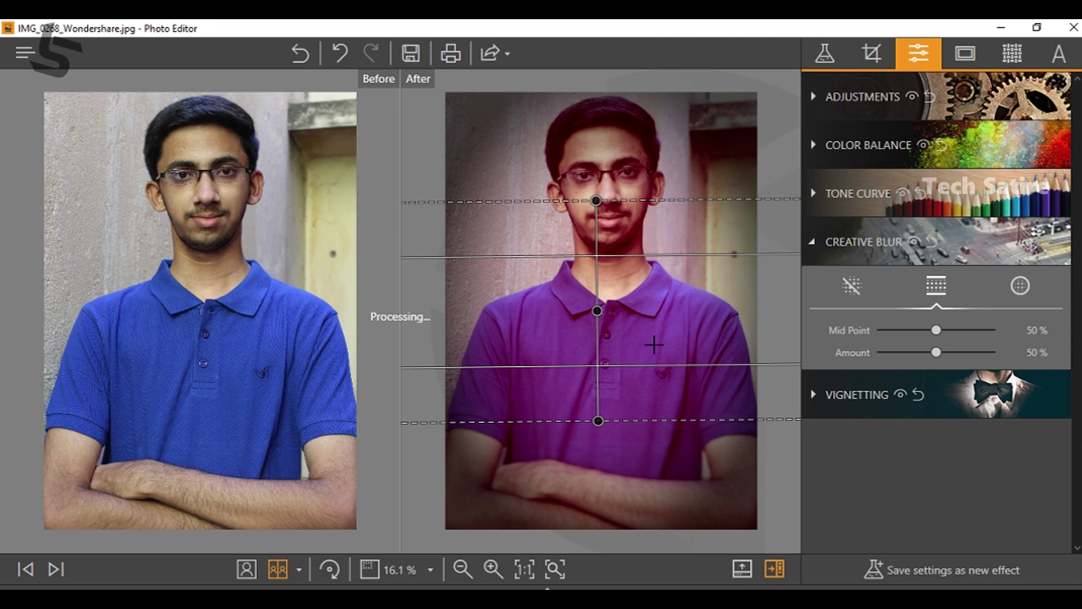
{"action": "left_click_drag", "start_coordinate": [598, 312], "coordinate": [605, 387]}
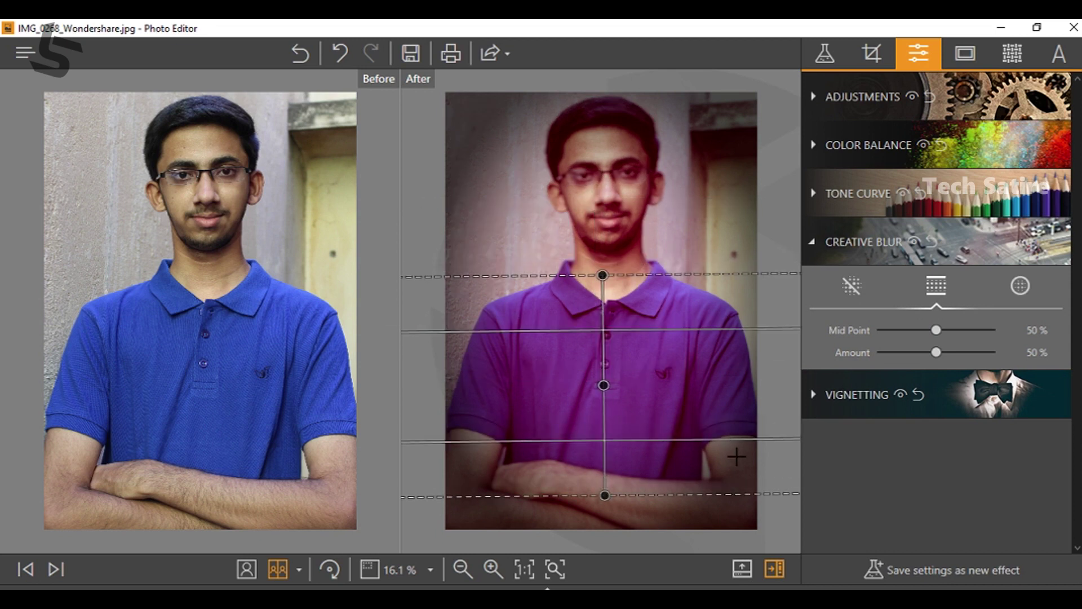
{"action": "left_click_drag", "start_coordinate": [604, 496], "coordinate": [584, 278]}
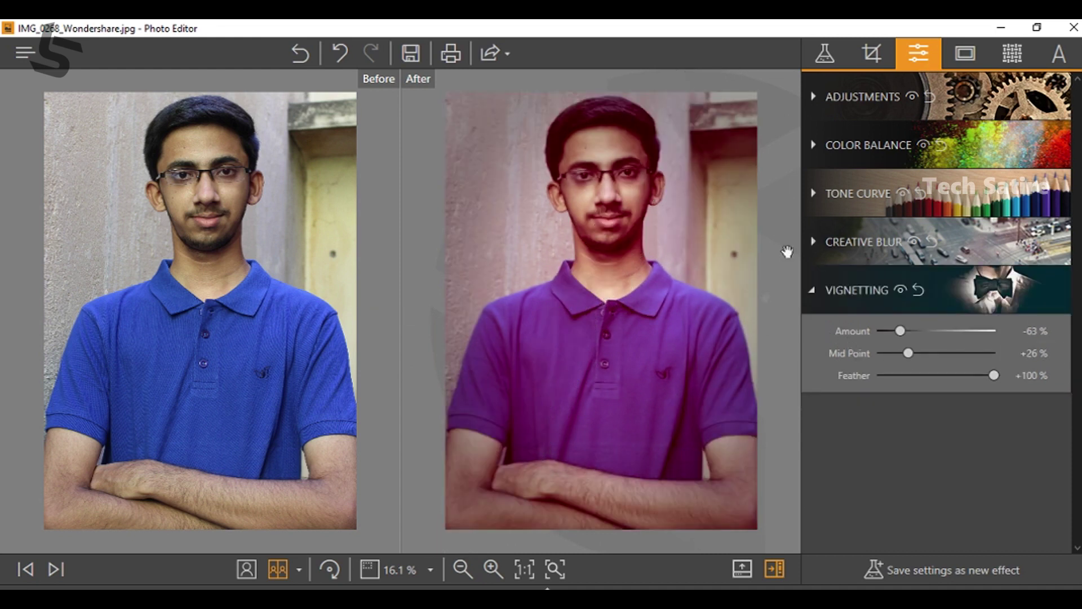
- Preview the wooden, Asia and Travel frames on the portrait
{"action": "left_click", "coordinate": [972, 63]}
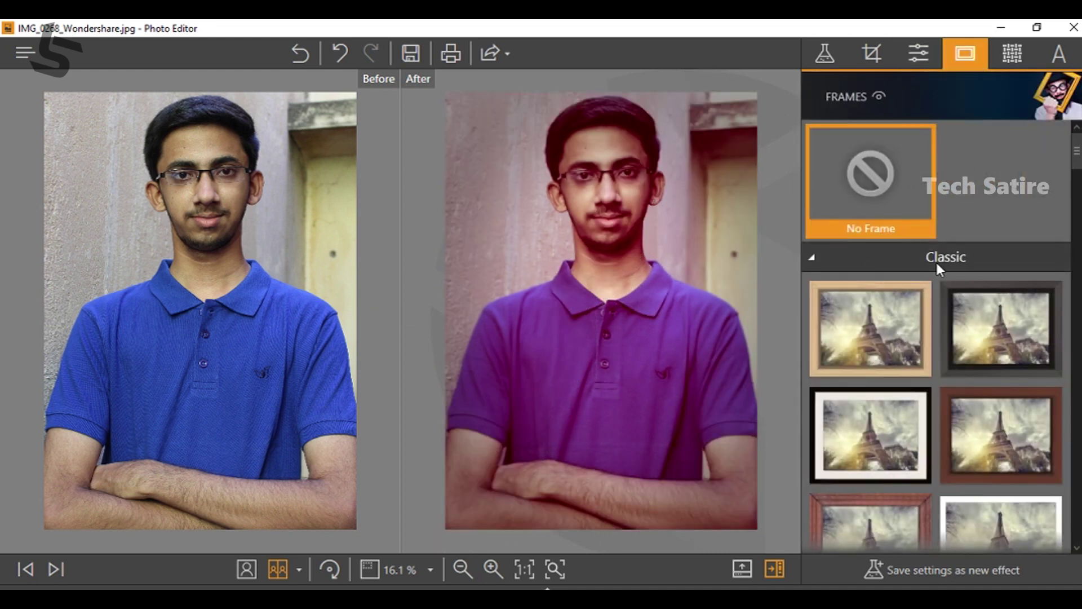
{"action": "scroll", "coordinate": [981, 355], "scroll_direction": "down", "scroll_amount": 4}
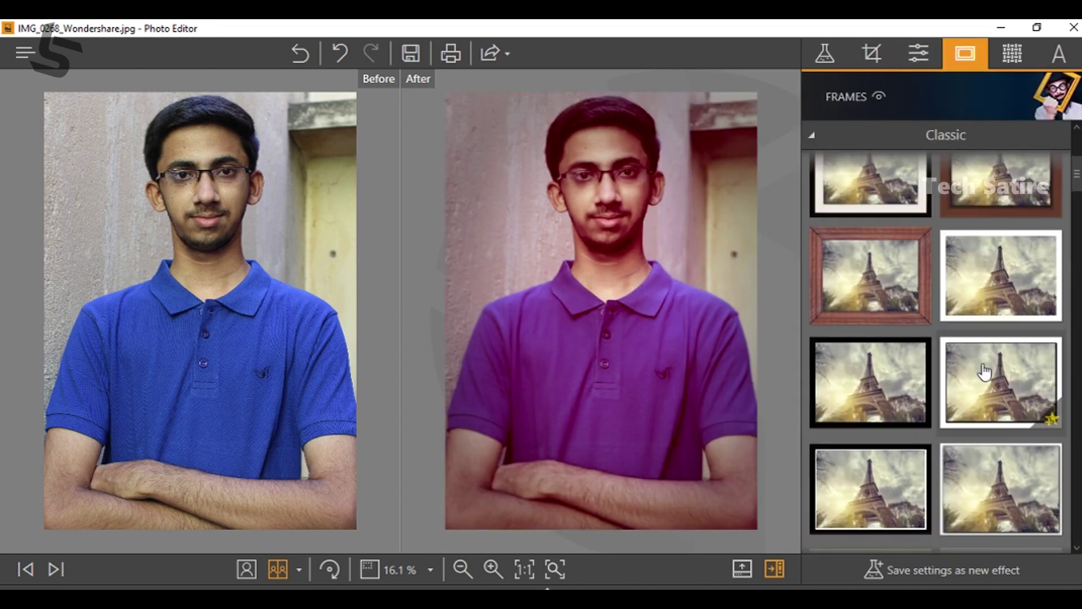
{"action": "left_click", "coordinate": [868, 273]}
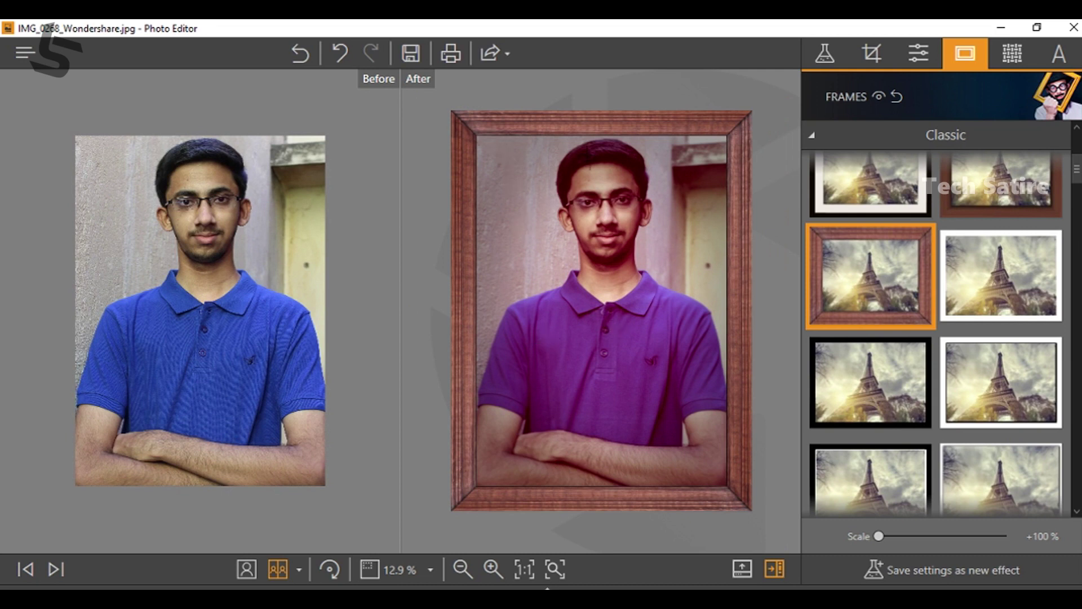
{"action": "left_click", "coordinate": [888, 371]}
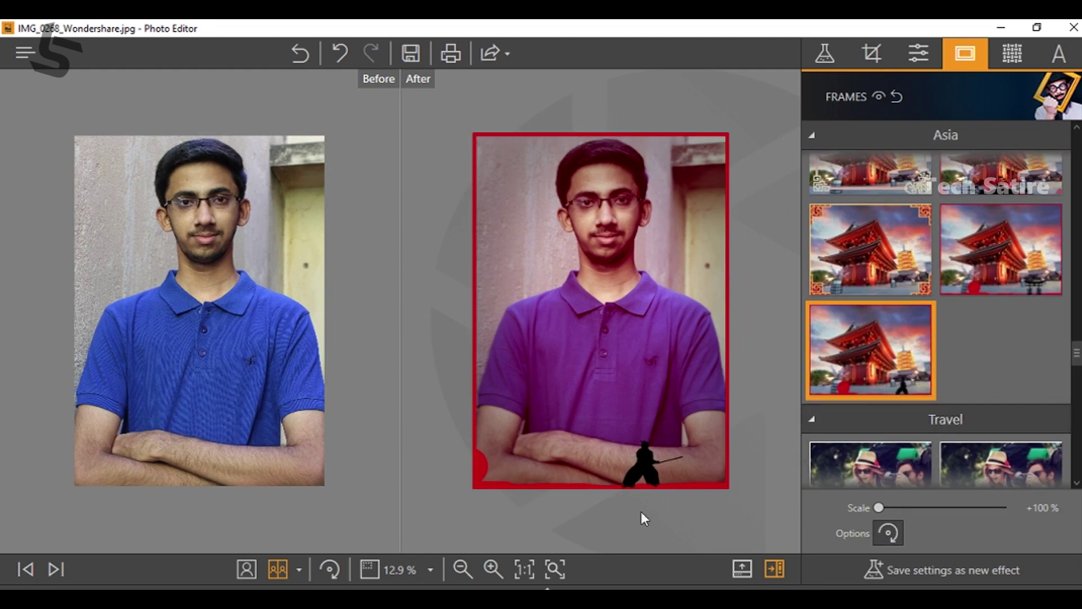
{"action": "scroll", "coordinate": [1035, 354], "scroll_direction": "down", "scroll_amount": 5}
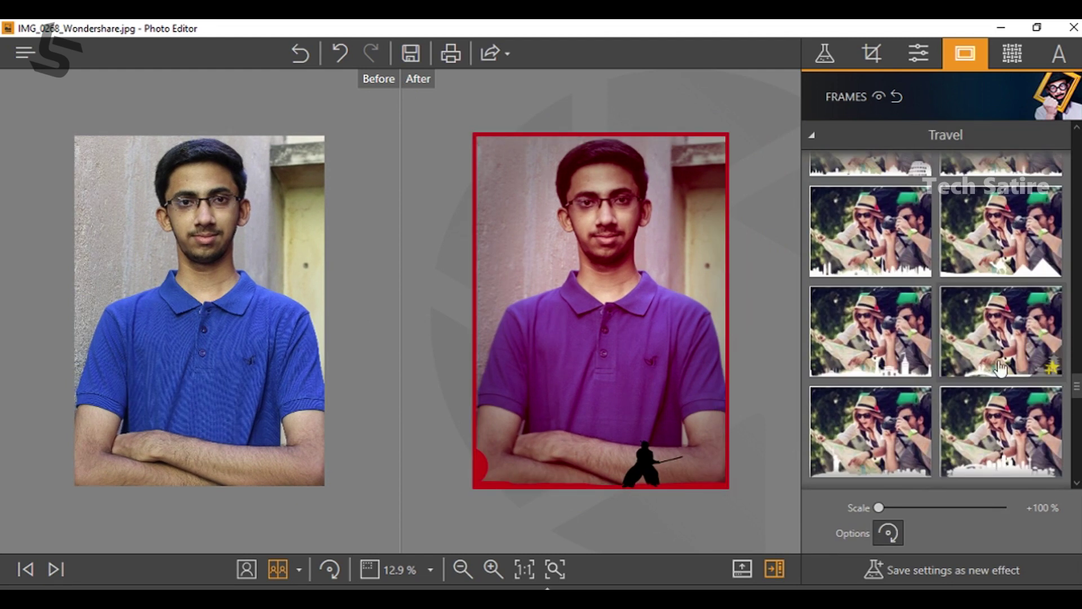
{"action": "left_click", "coordinate": [970, 354]}
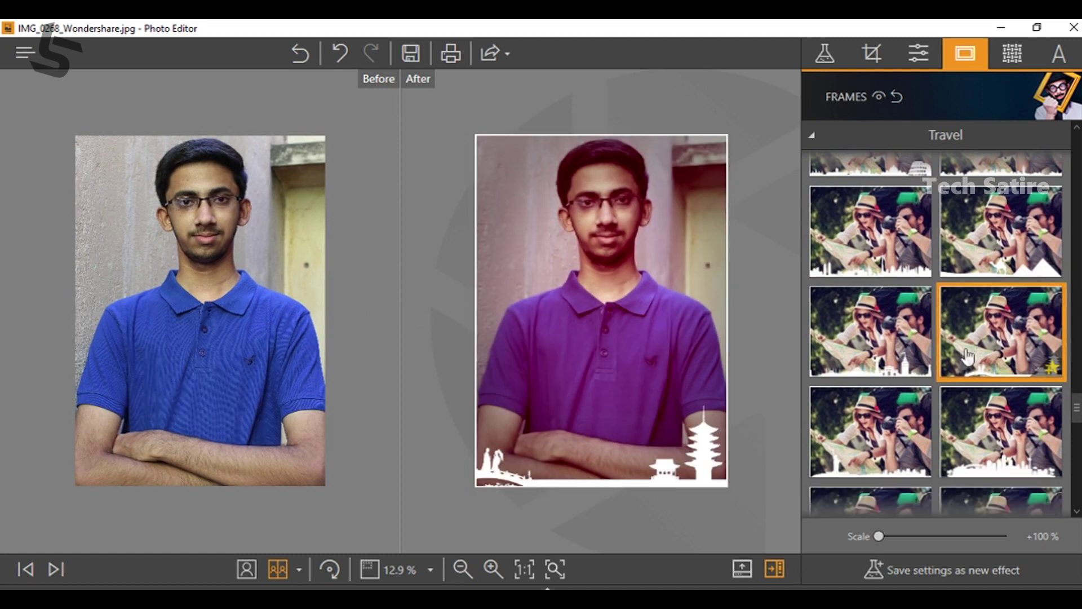
{"action": "scroll", "coordinate": [970, 372], "scroll_direction": "down", "scroll_amount": 4}
{"action": "scroll", "coordinate": [971, 379], "scroll_direction": "down", "scroll_amount": 4}
- Remove the frame and apply a cyan Light Leak texture with reduced opacity
{"action": "left_click", "coordinate": [896, 96]}
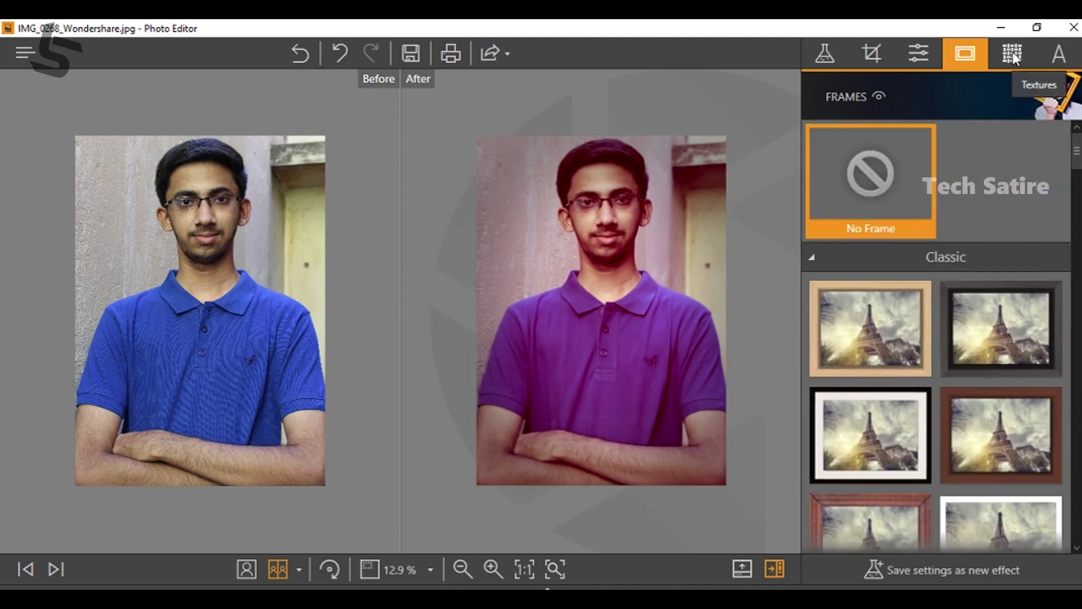
{"action": "left_click", "coordinate": [1012, 52]}
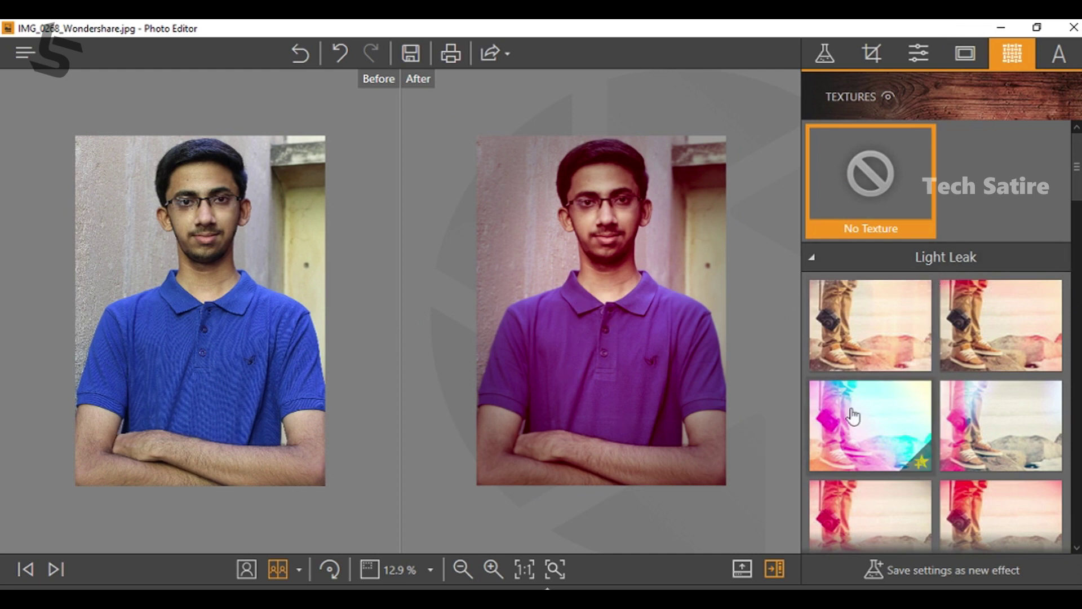
{"action": "scroll", "coordinate": [965, 356], "scroll_direction": "down", "scroll_amount": 2}
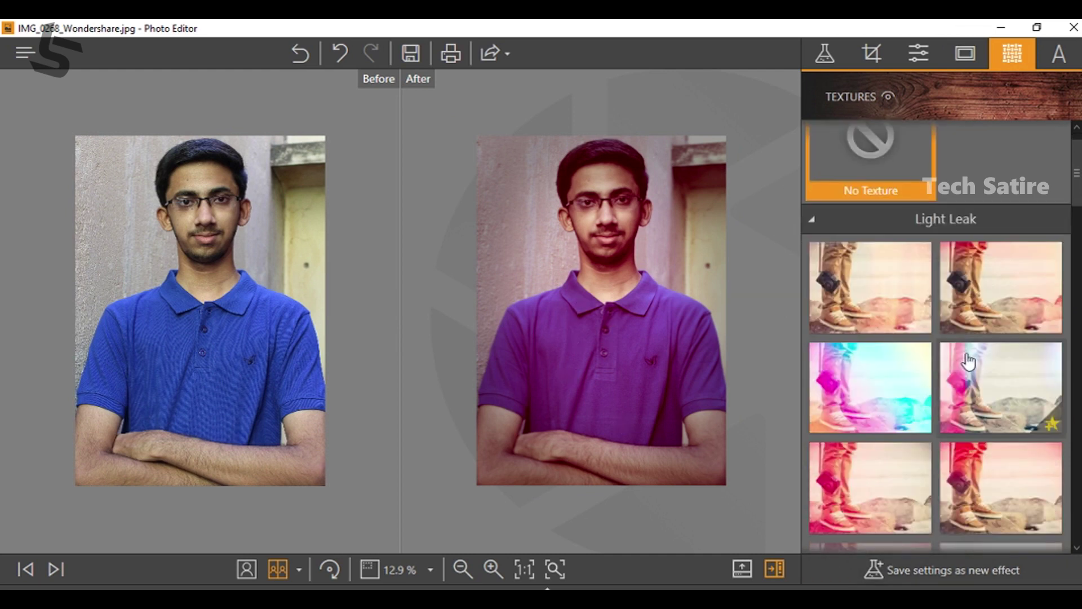
{"action": "left_click", "coordinate": [871, 298]}
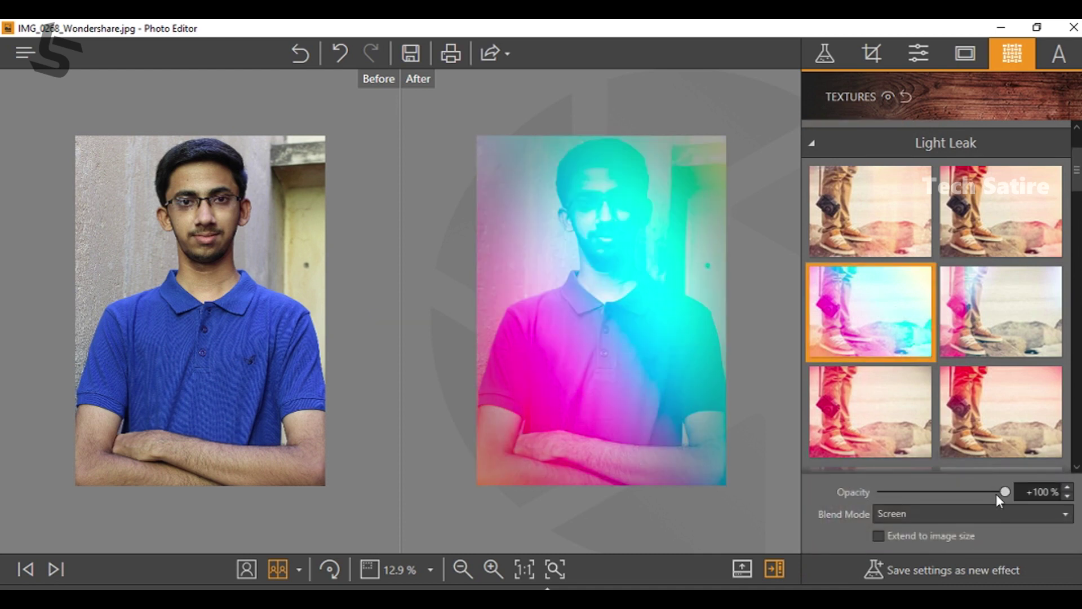
{"action": "left_click_drag", "start_coordinate": [939, 494], "coordinate": [921, 492]}
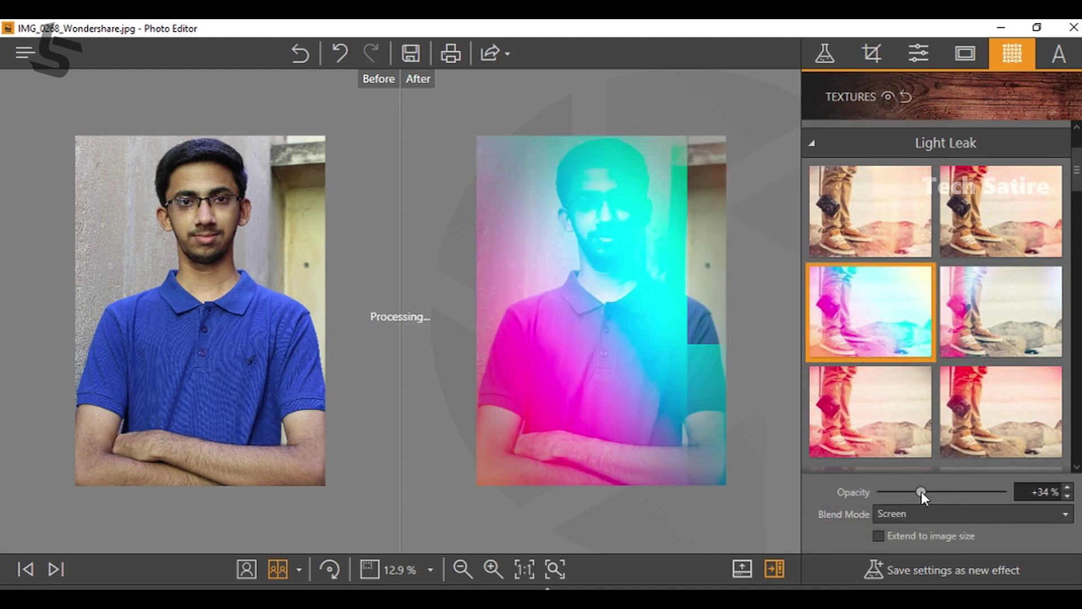
{"action": "mouse_move", "coordinate": [921, 488]}
{"action": "left_mouse_down"}
{"action": "mouse_move", "coordinate": [939, 492]}
{"action": "mouse_move", "coordinate": [902, 491]}
{"action": "left_mouse_up"}
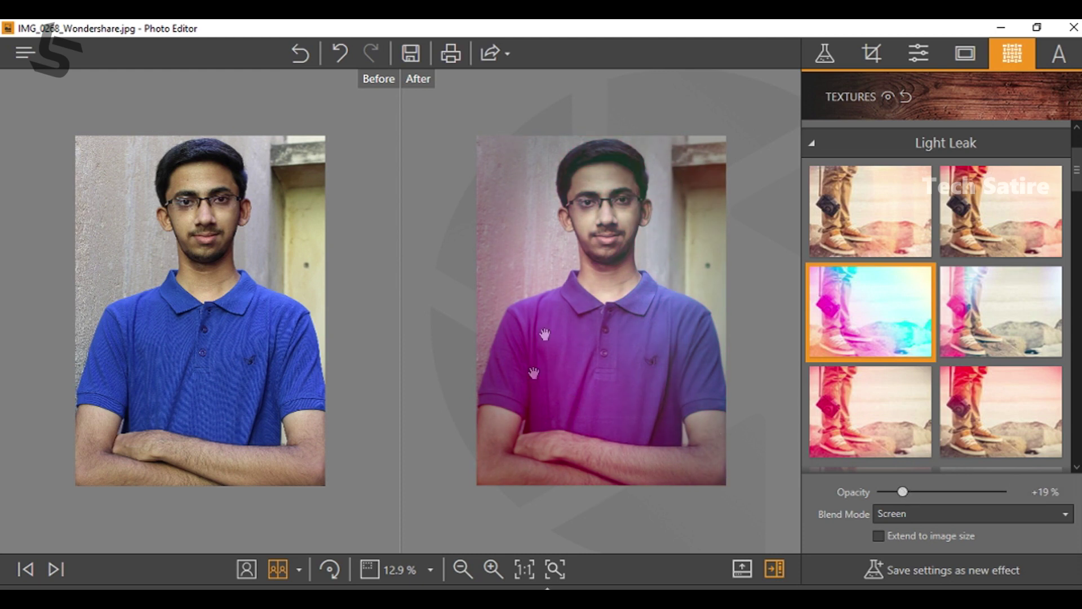
- Set the texture's blend mode to Subtraction
{"action": "left_click", "coordinate": [897, 517]}
{"action": "scroll", "coordinate": [902, 489], "scroll_direction": "down", "scroll_amount": 1}
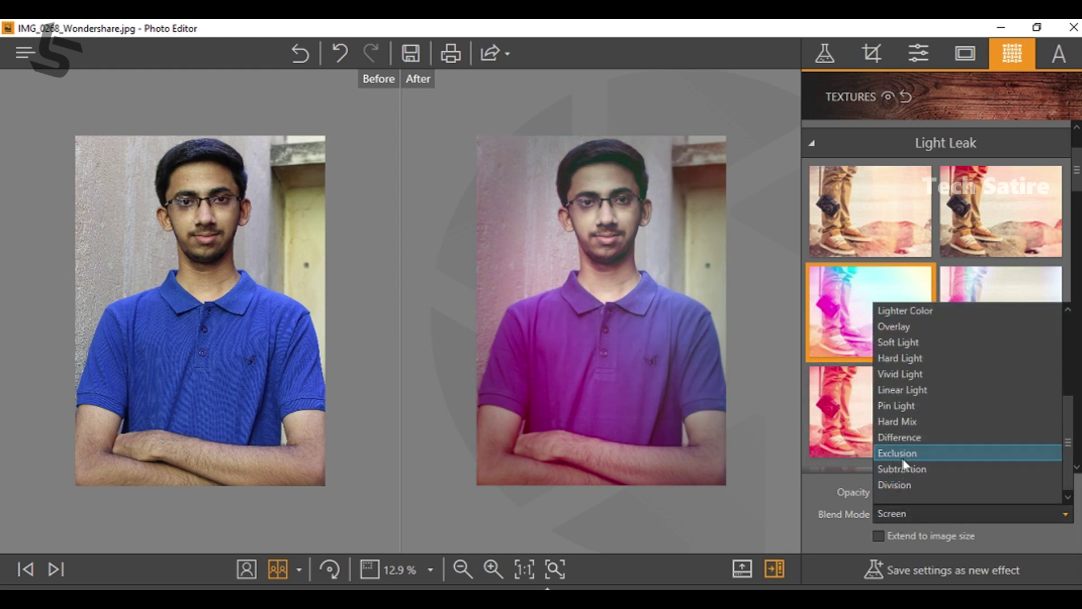
{"action": "left_click", "coordinate": [902, 470]}
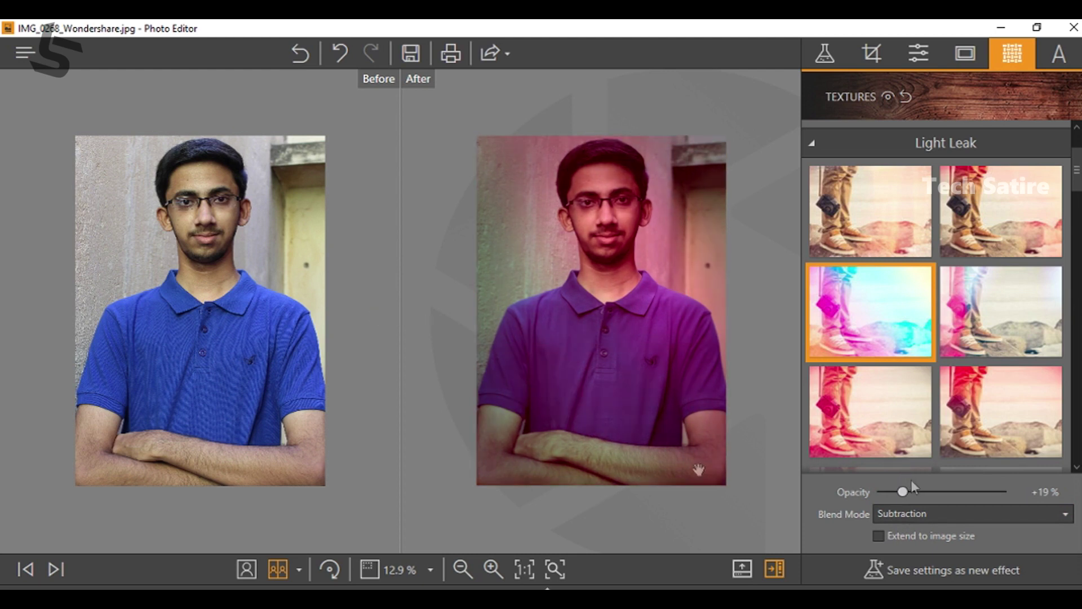
{"action": "scroll", "coordinate": [913, 515], "scroll_direction": "down", "scroll_amount": 1}
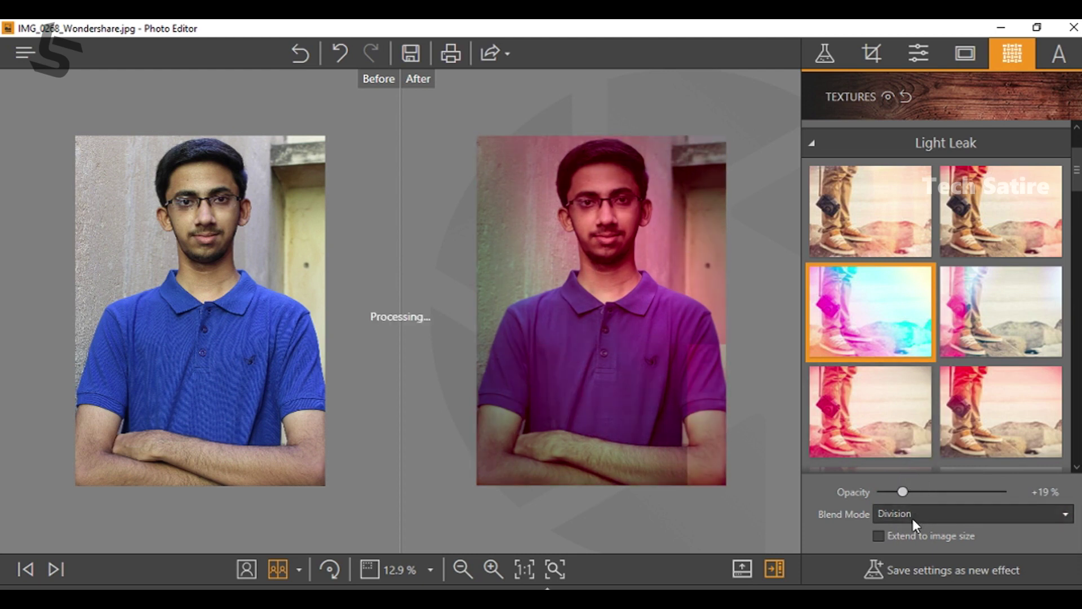
{"action": "left_click", "coordinate": [905, 515]}
{"action": "left_click", "coordinate": [915, 468]}
- Try the fourth Light Leak texture, then a Double Exposure texture
{"action": "left_click", "coordinate": [1002, 306]}
{"action": "scroll", "coordinate": [970, 305], "scroll_direction": "down", "scroll_amount": 5}
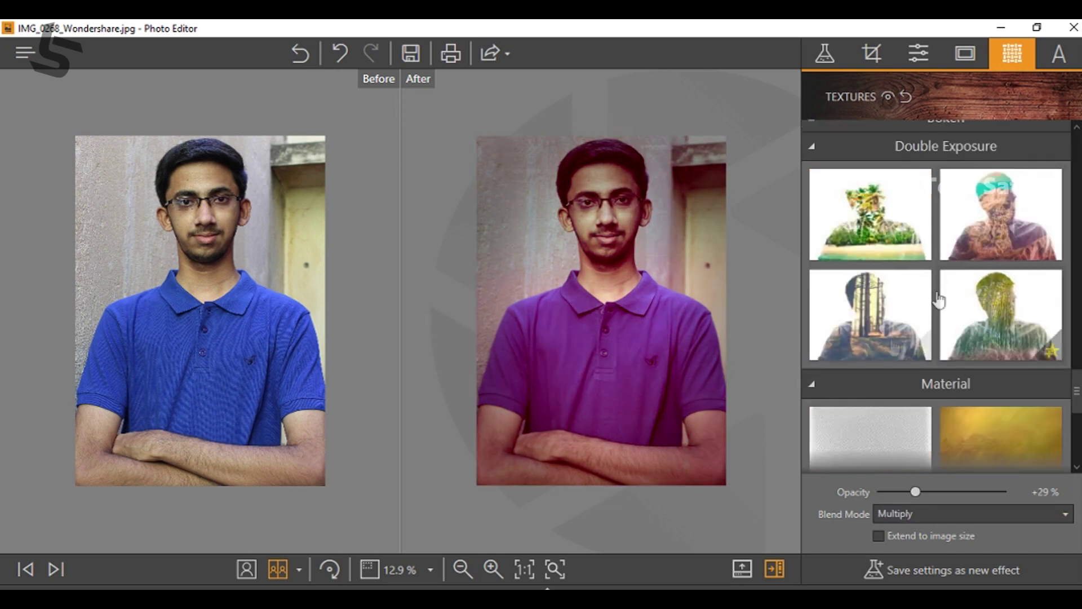
{"action": "left_click", "coordinate": [866, 341]}
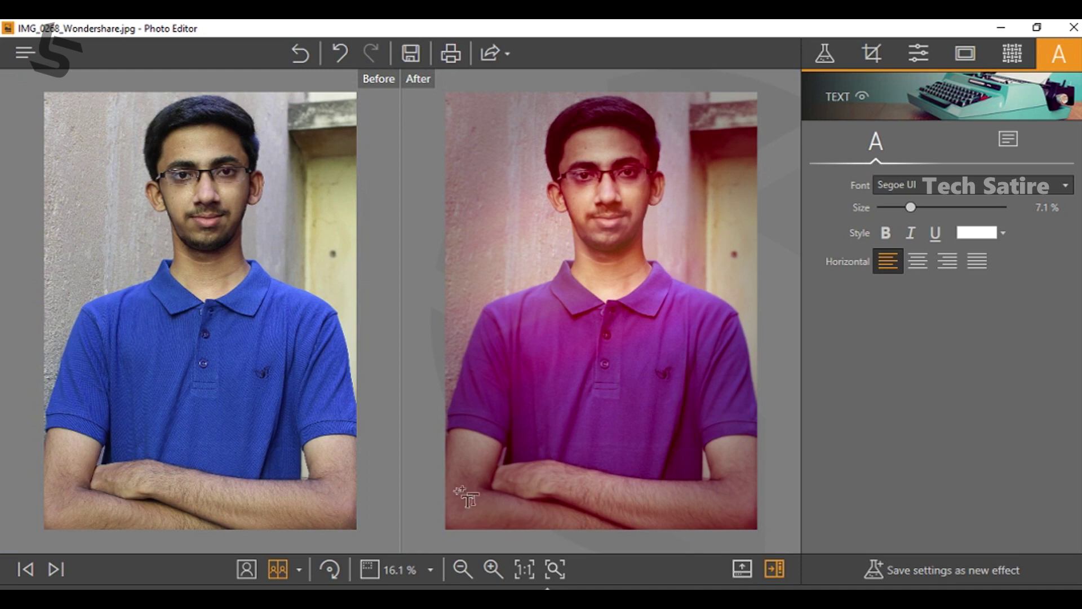
- Add bold 'Happy Day:)' text and move it up beside the face
{"action": "left_click", "coordinate": [685, 499]}
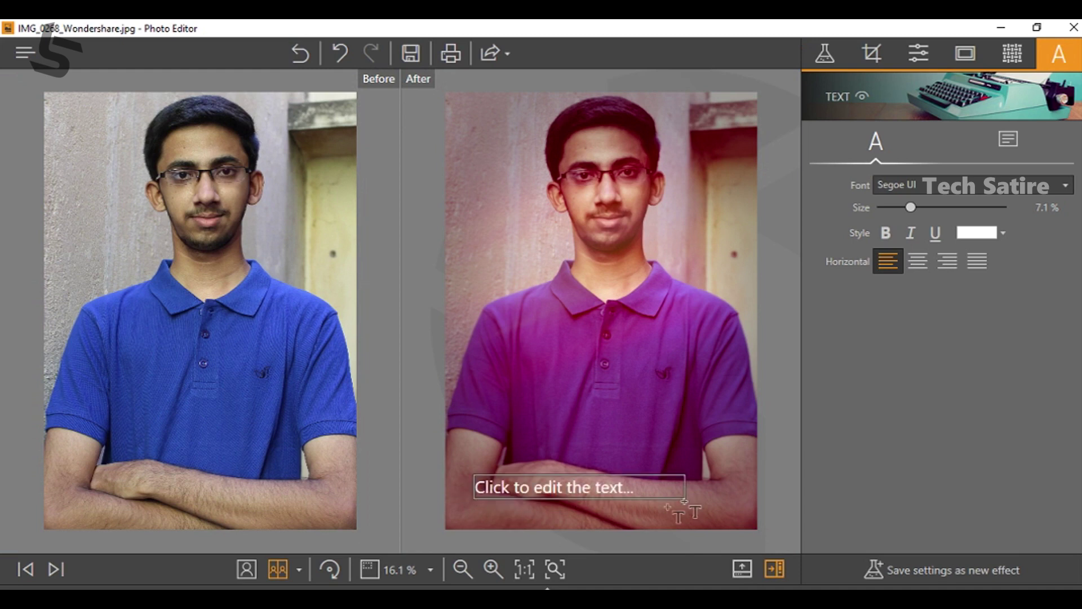
{"action": "left_click", "coordinate": [544, 486]}
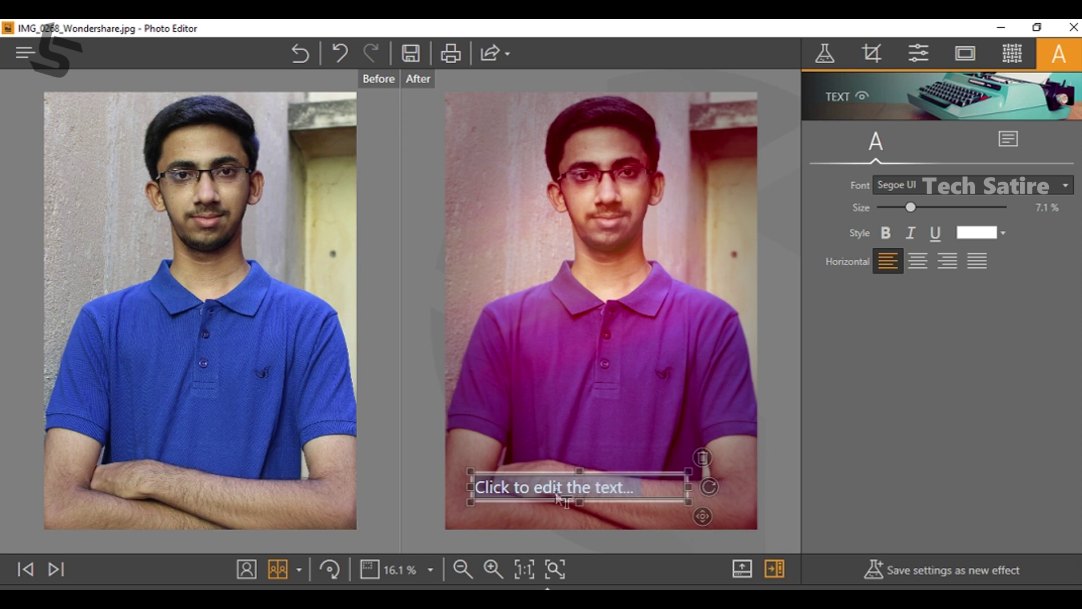
{"action": "left_click_drag", "start_coordinate": [640, 489], "coordinate": [445, 493]}
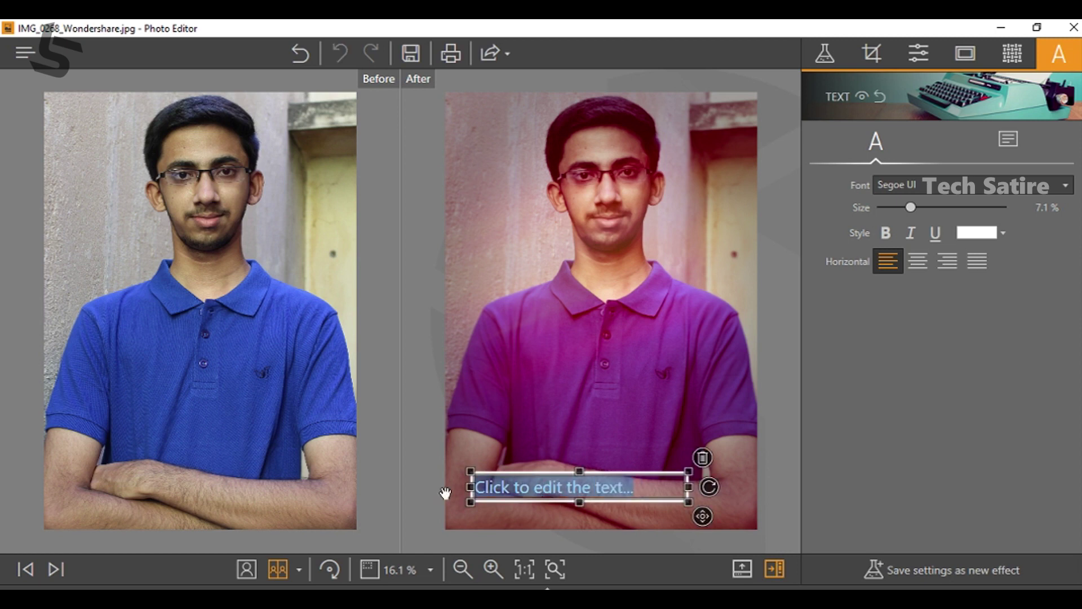
{"action": "type", "text": "Happy Day:)"}
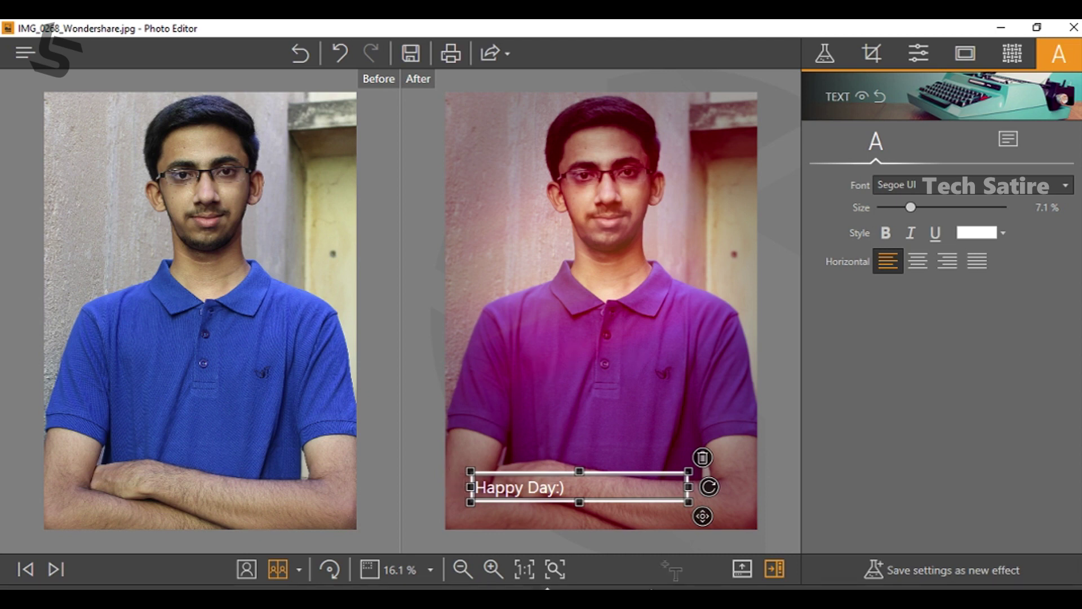
{"action": "key", "text": "ctrl+a"}
{"action": "key", "text": "ctrl+b"}
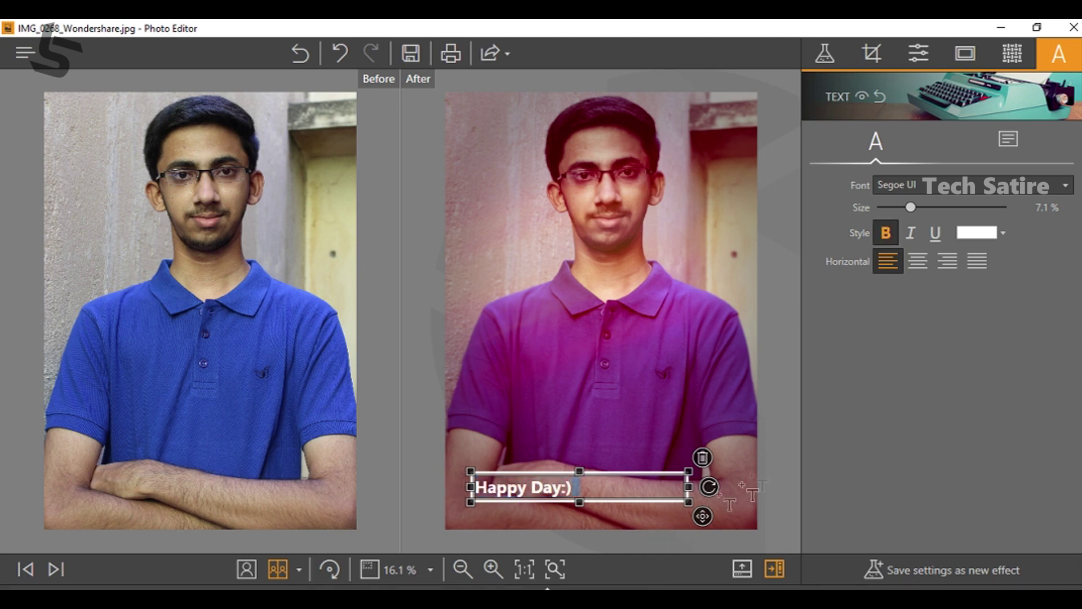
{"action": "left_click_drag", "start_coordinate": [702, 516], "coordinate": [690, 211]}
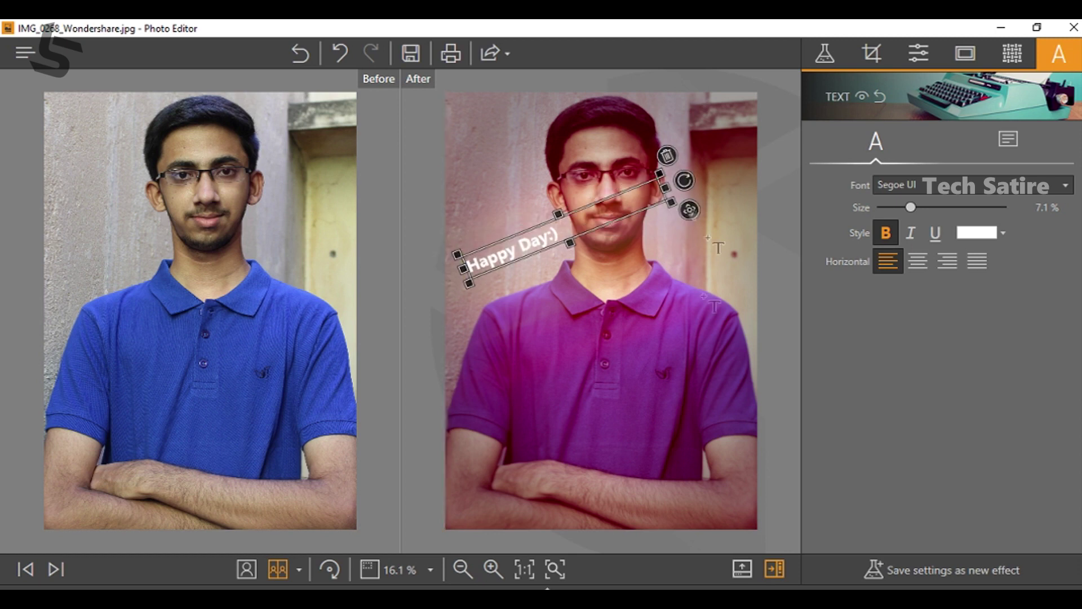
{"action": "left_click", "coordinate": [825, 53]}
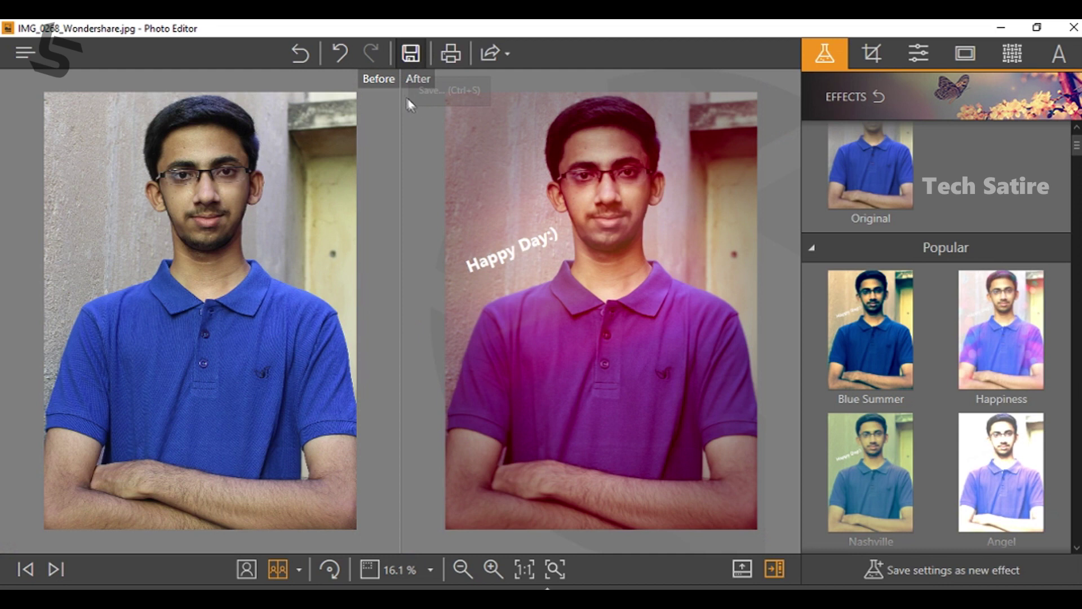
- Save the edited portrait with image quality set to 0%
{"action": "key", "text": "ctrl+s"}
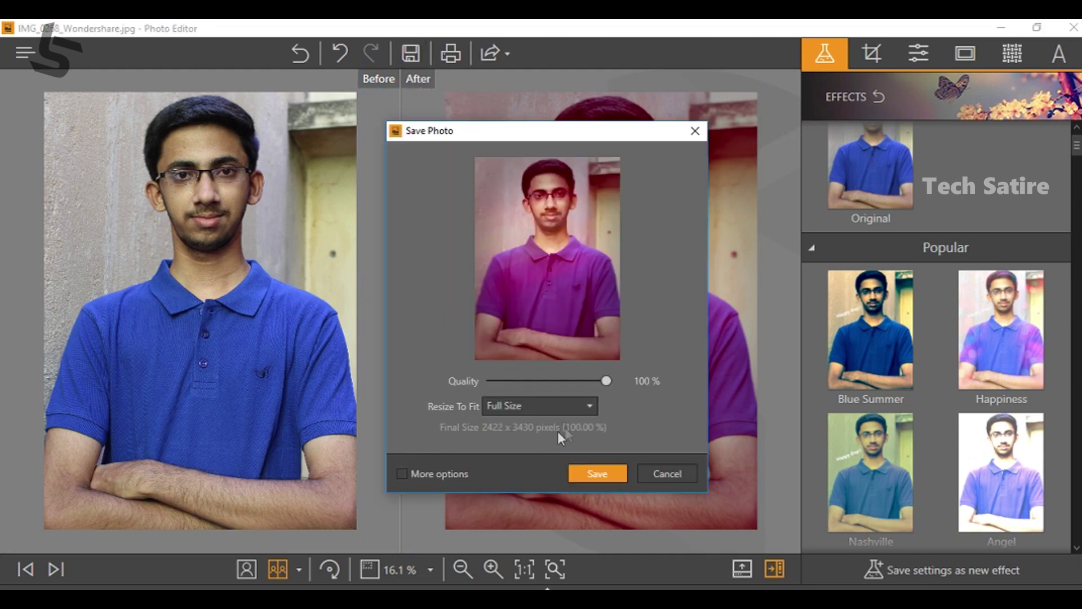
{"action": "left_click_drag", "start_coordinate": [606, 380], "coordinate": [486, 381]}
{"action": "left_click", "coordinate": [597, 473]}
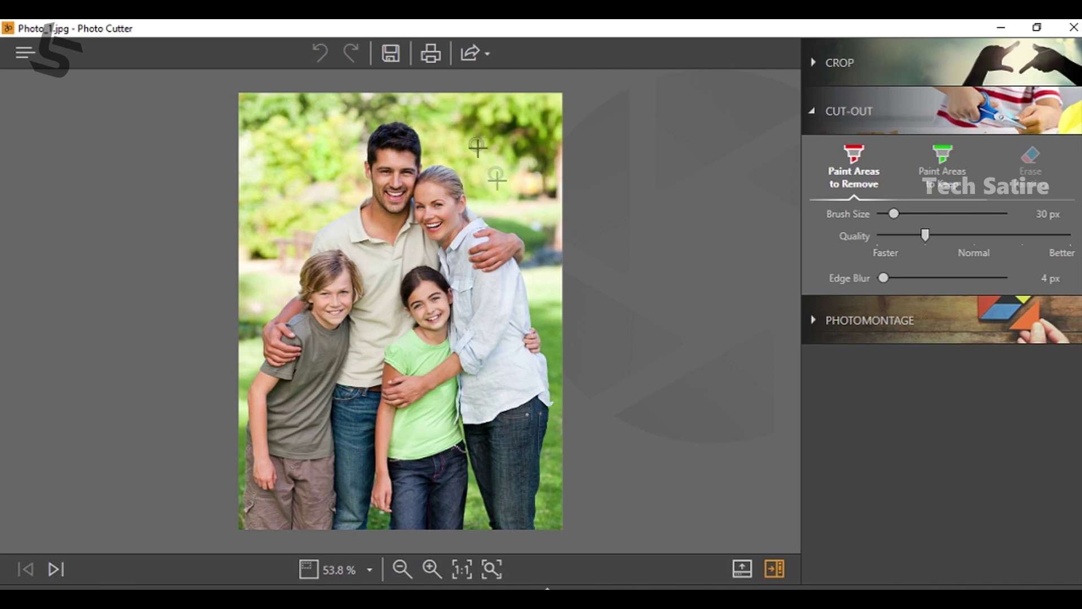
- With a 64 px Remove brush, mark the park background on both upper sides for removal
{"action": "left_click_drag", "start_coordinate": [892, 213], "coordinate": [911, 217]}
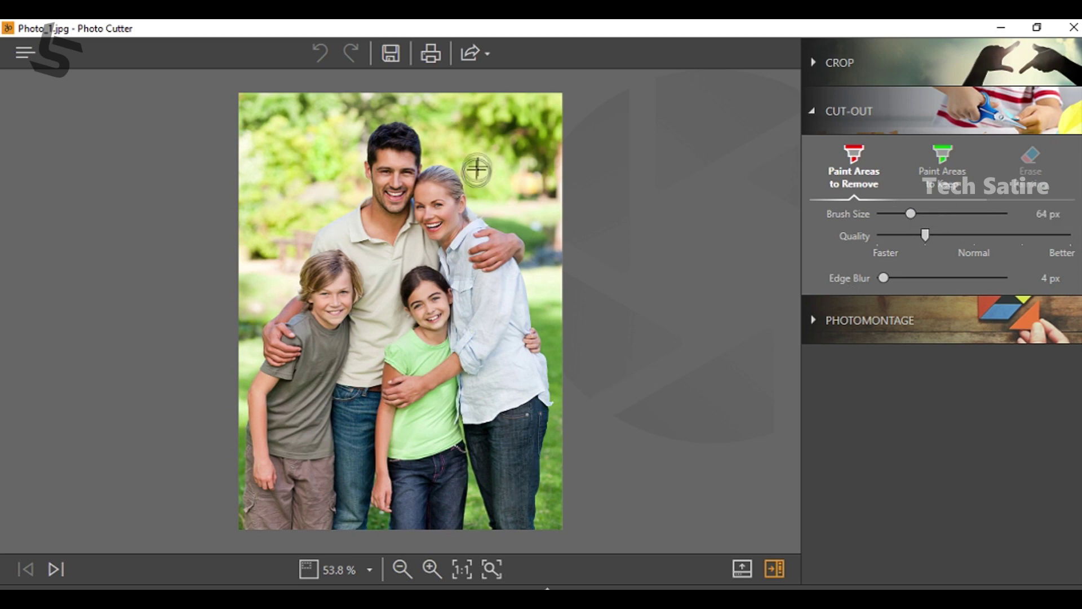
{"action": "mouse_move", "coordinate": [327, 112]}
{"action": "left_mouse_down"}
{"action": "mouse_move", "coordinate": [270, 174]}
{"action": "mouse_move", "coordinate": [250, 224]}
{"action": "left_mouse_up"}
{"action": "left_click_drag", "start_coordinate": [462, 116], "coordinate": [540, 199]}
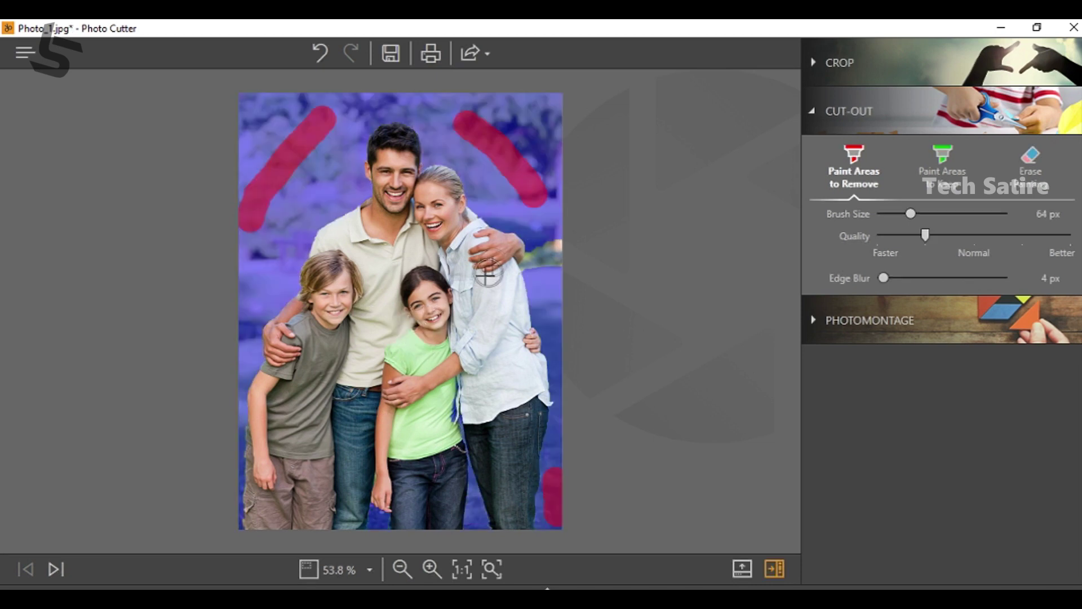
{"action": "scroll", "coordinate": [395, 245], "scroll_direction": "up", "scroll_amount": 5}
{"action": "scroll", "coordinate": [454, 185], "scroll_direction": "up", "scroll_amount": 1}
{"action": "scroll", "coordinate": [733, 272], "scroll_direction": "up", "scroll_amount": 2}
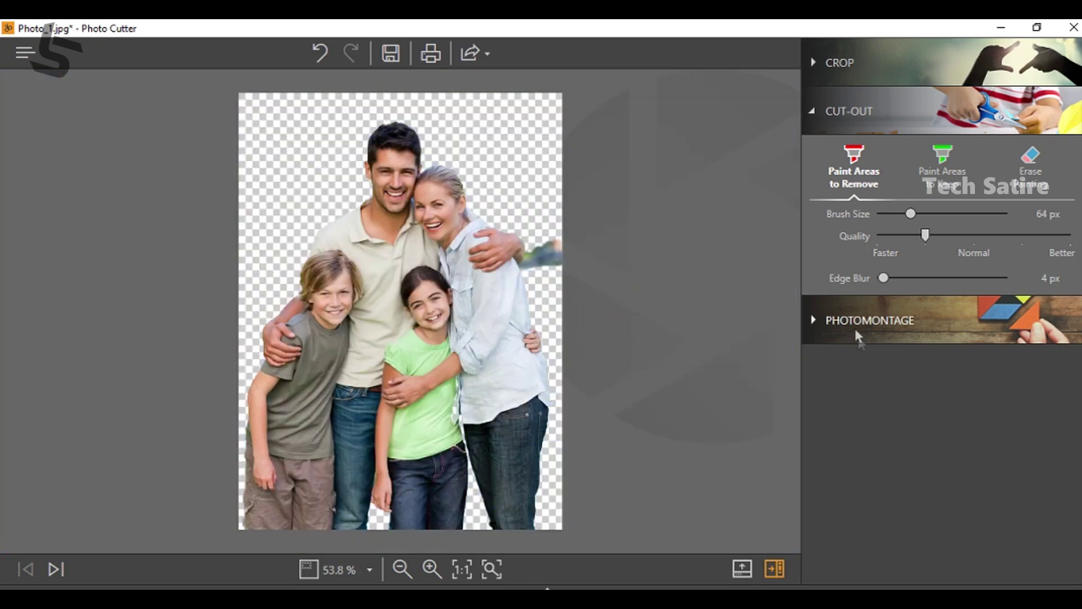
- Place the family on the golden bokeh background, shrunk and moved to the lower right
{"action": "left_click", "coordinate": [815, 321]}
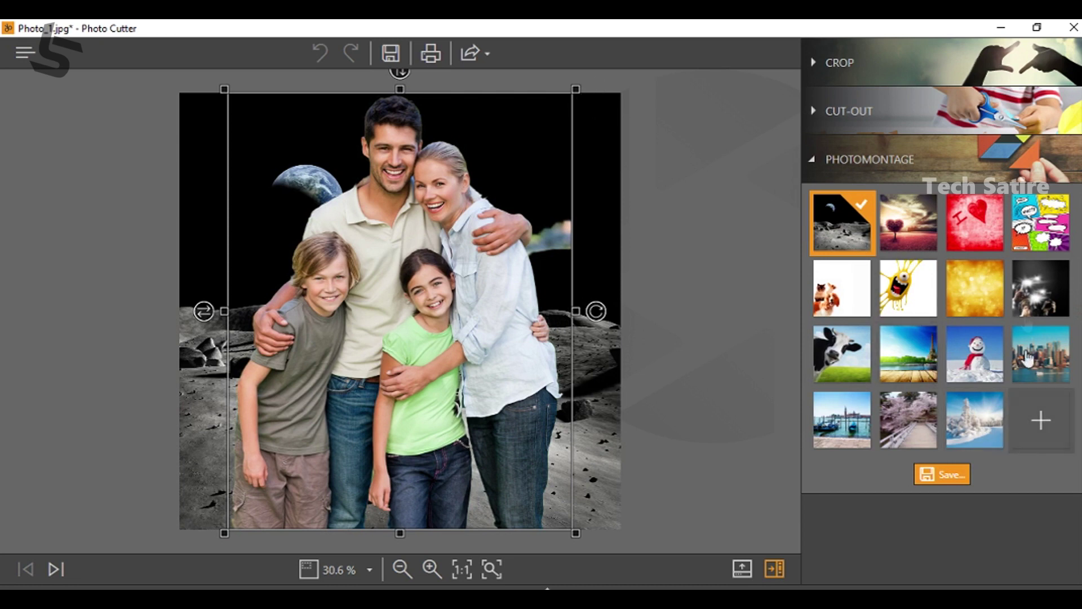
{"action": "left_click", "coordinate": [970, 283]}
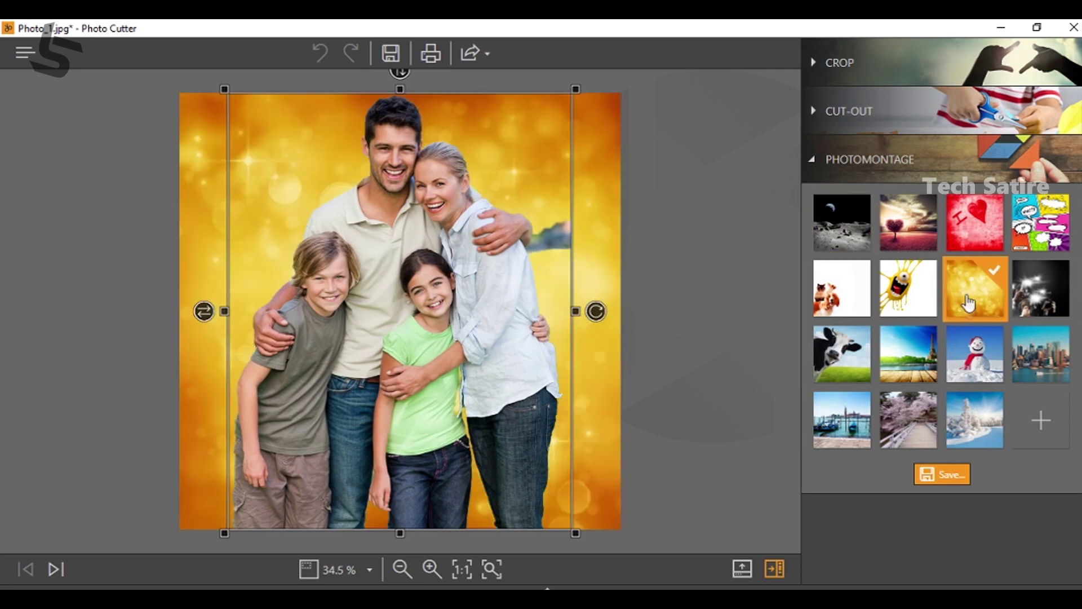
{"action": "left_click_drag", "start_coordinate": [576, 90], "coordinate": [490, 197]}
{"action": "left_click_drag", "start_coordinate": [468, 379], "coordinate": [598, 479]}
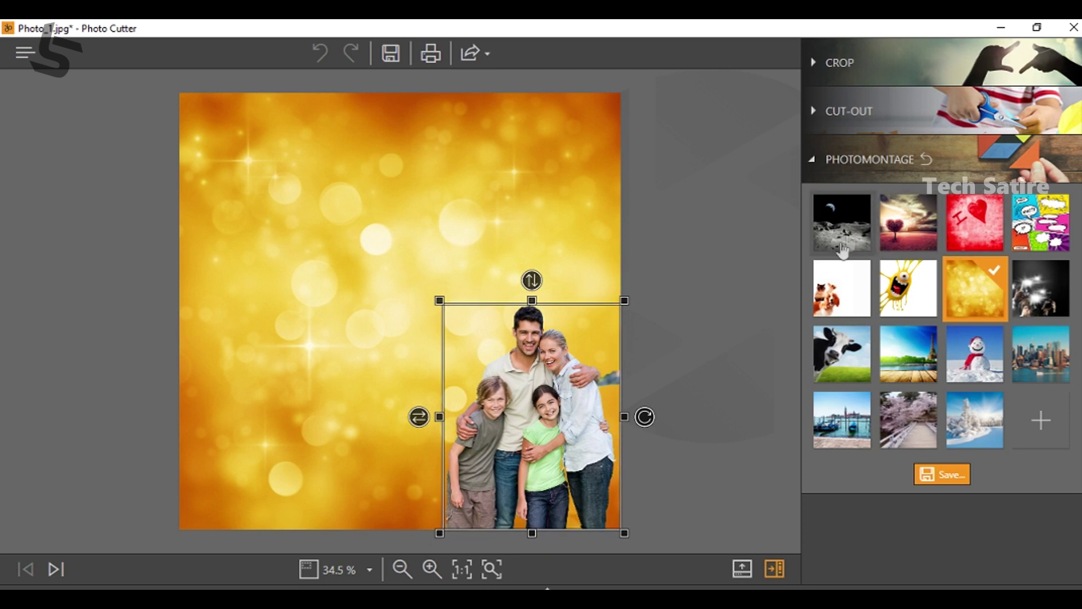
- Swap to another background and fine-tune the family's size and lower-right position
{"action": "left_click", "coordinate": [912, 231]}
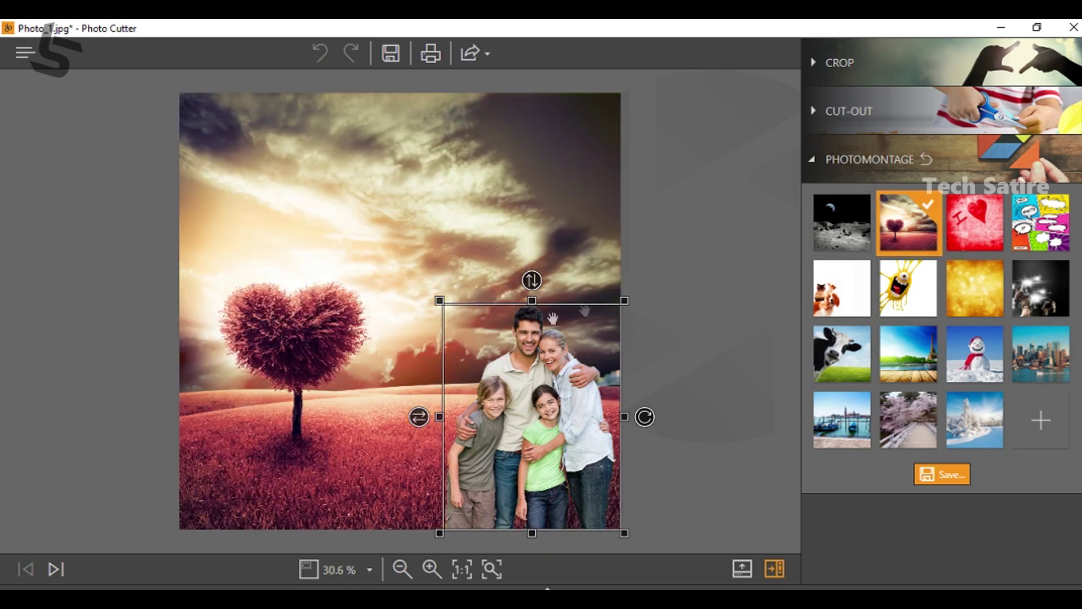
{"action": "left_click_drag", "start_coordinate": [625, 301], "coordinate": [603, 331]}
{"action": "left_click_drag", "start_coordinate": [572, 428], "coordinate": [499, 477]}
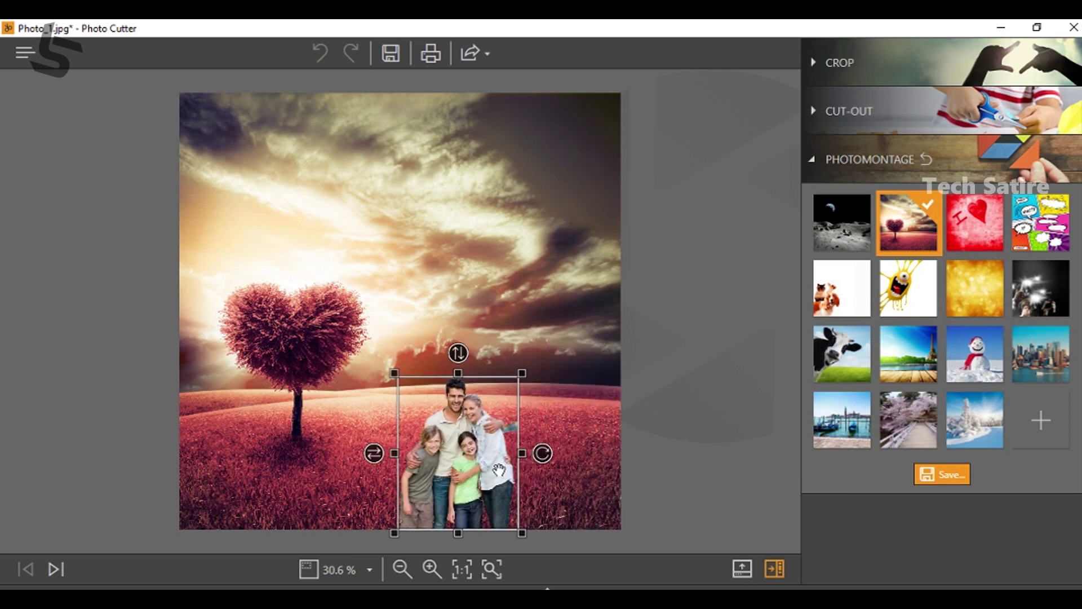
{"action": "left_click_drag", "start_coordinate": [522, 373], "coordinate": [555, 334]}
{"action": "left_click_drag", "start_coordinate": [506, 493], "coordinate": [508, 455]}
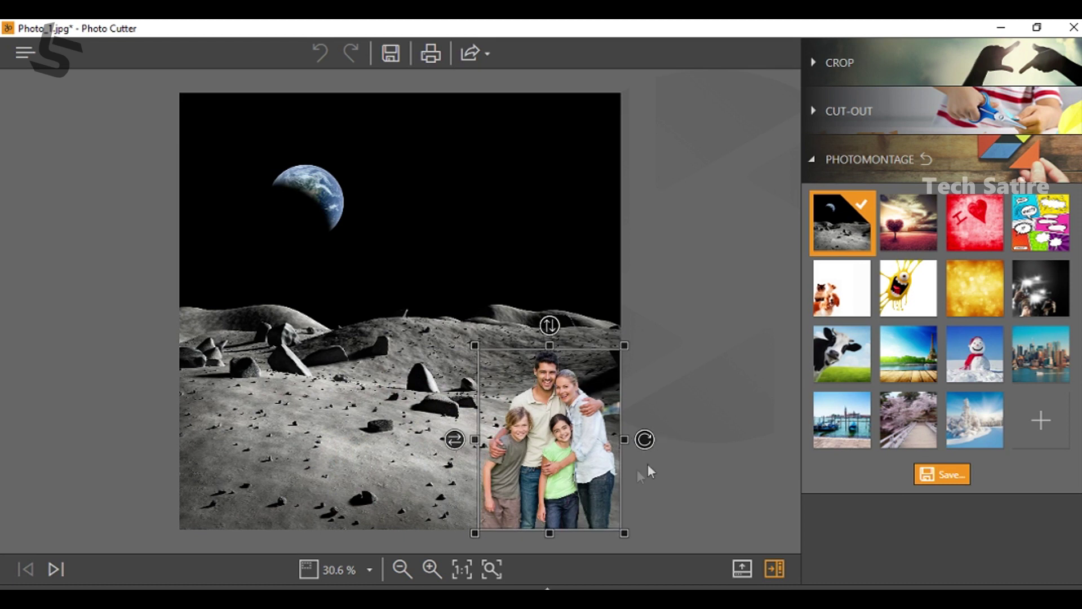
- Save the montage as Photo_1_Wondershare.jpg, view it full screen in Picasa, then close the viewer
{"action": "left_click", "coordinate": [945, 476]}
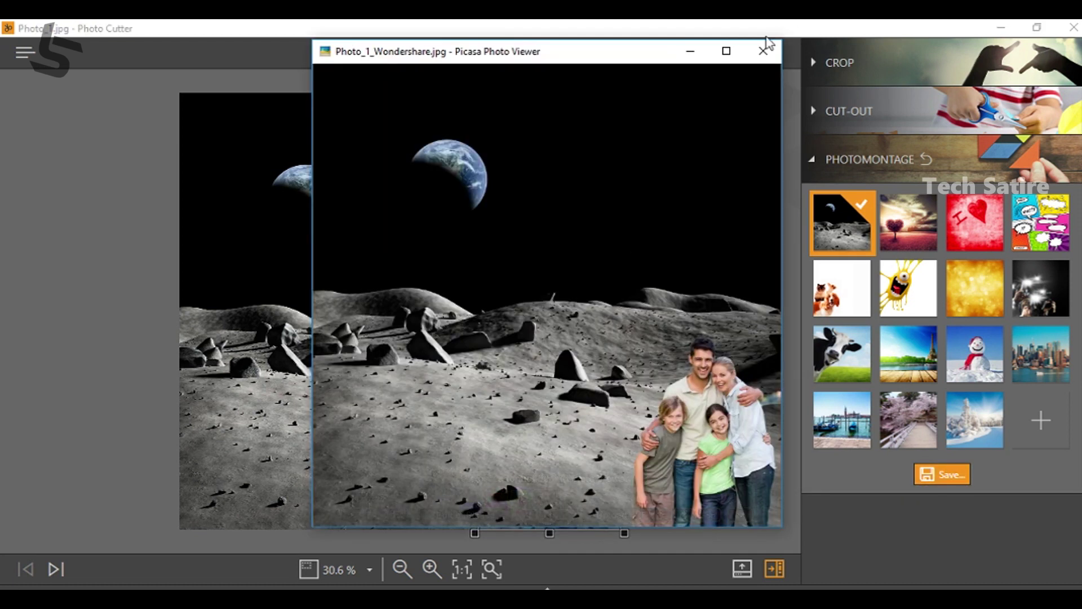
{"action": "left_click", "coordinate": [725, 57]}
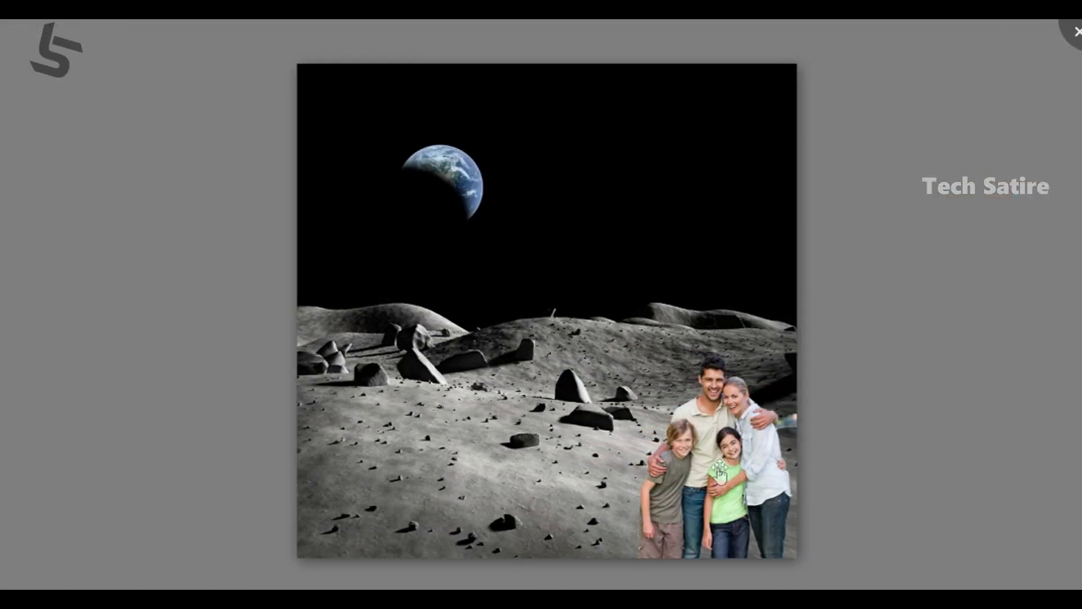
{"action": "key", "text": "Escape"}
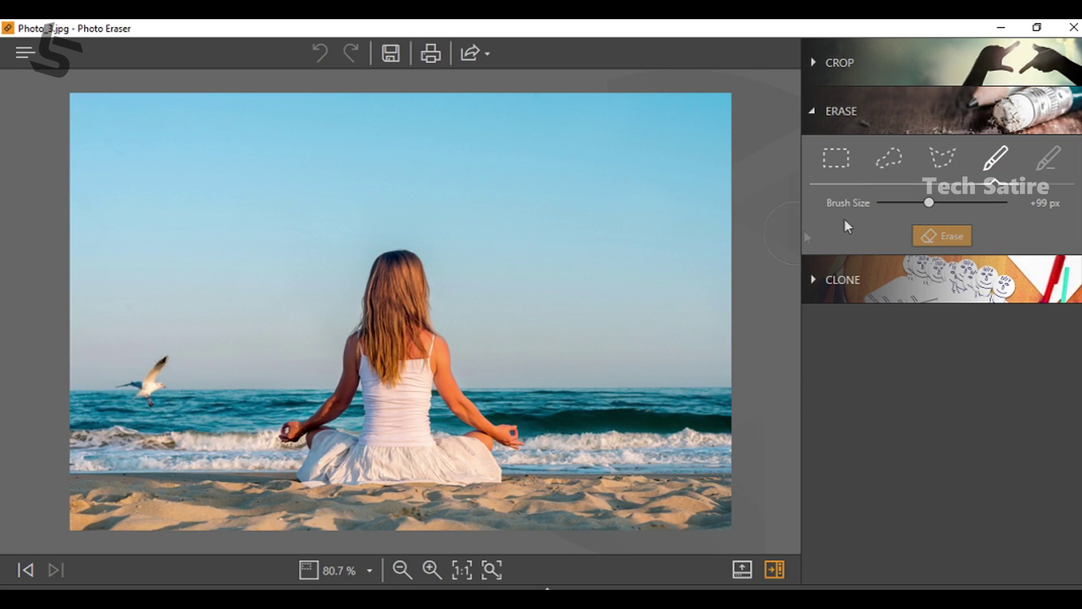
- Erase the seagull from the beach photo using an 83 px brush
{"action": "left_click_drag", "start_coordinate": [929, 203], "coordinate": [920, 203]}
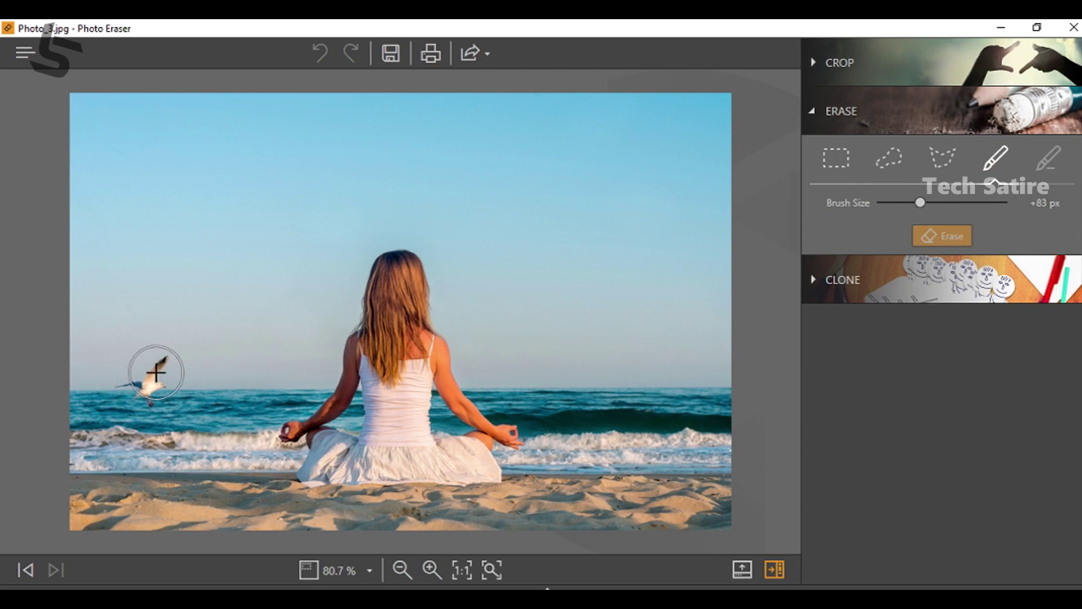
{"action": "mouse_move", "coordinate": [159, 366]}
{"action": "left_mouse_down"}
{"action": "mouse_move", "coordinate": [138, 385]}
{"action": "mouse_move", "coordinate": [145, 375]}
{"action": "left_mouse_up"}
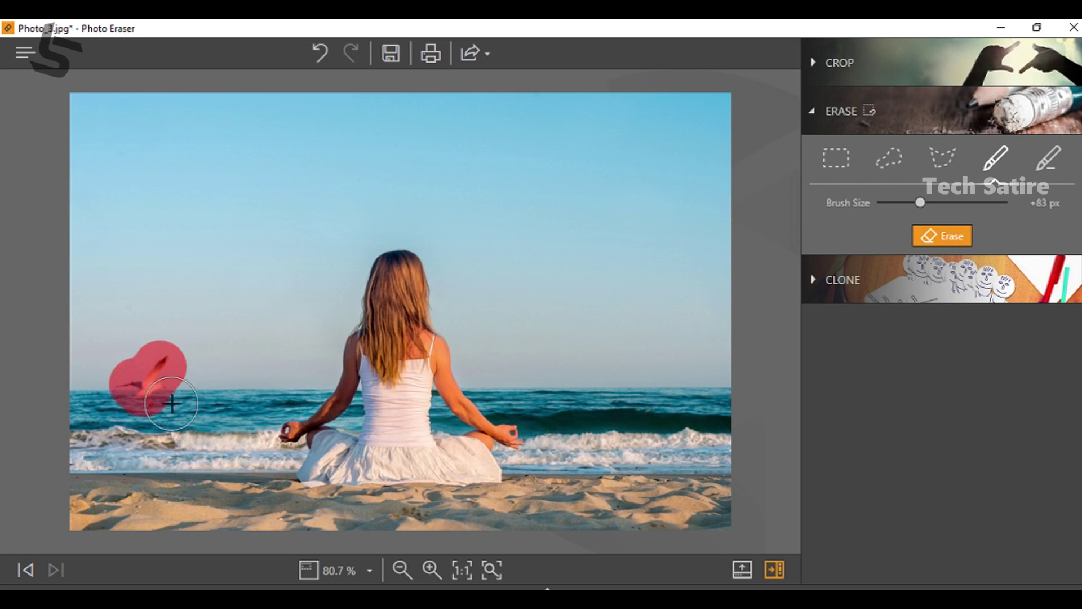
{"action": "left_click", "coordinate": [938, 239]}
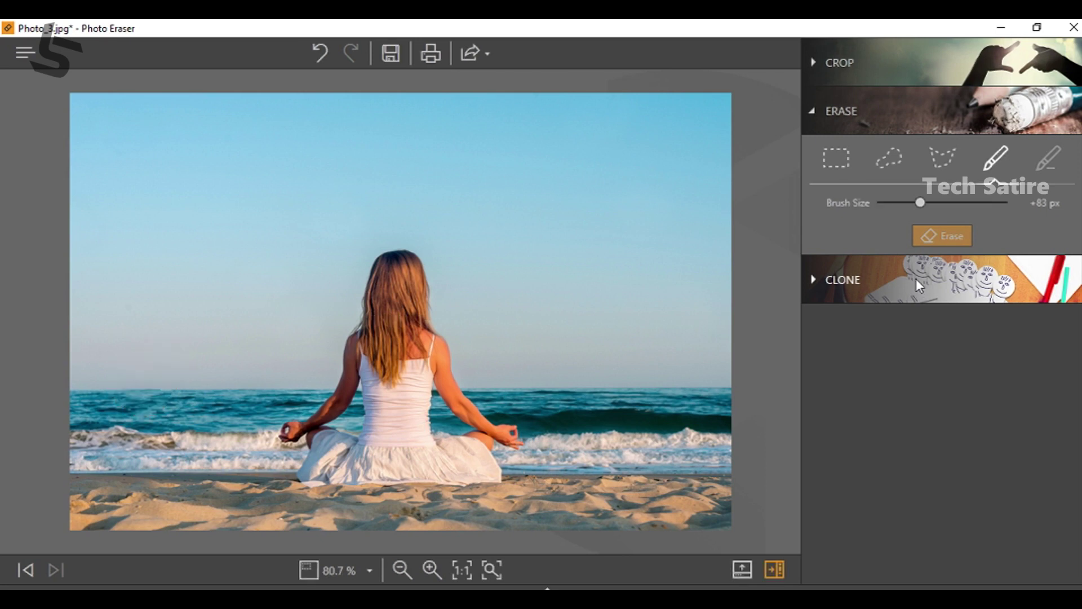
- Expand the Clone settings section in the Eraser panel
{"action": "scroll", "coordinate": [128, 405], "scroll_direction": "up", "scroll_amount": 4}
{"action": "scroll", "coordinate": [128, 405], "scroll_direction": "up", "scroll_amount": 2}
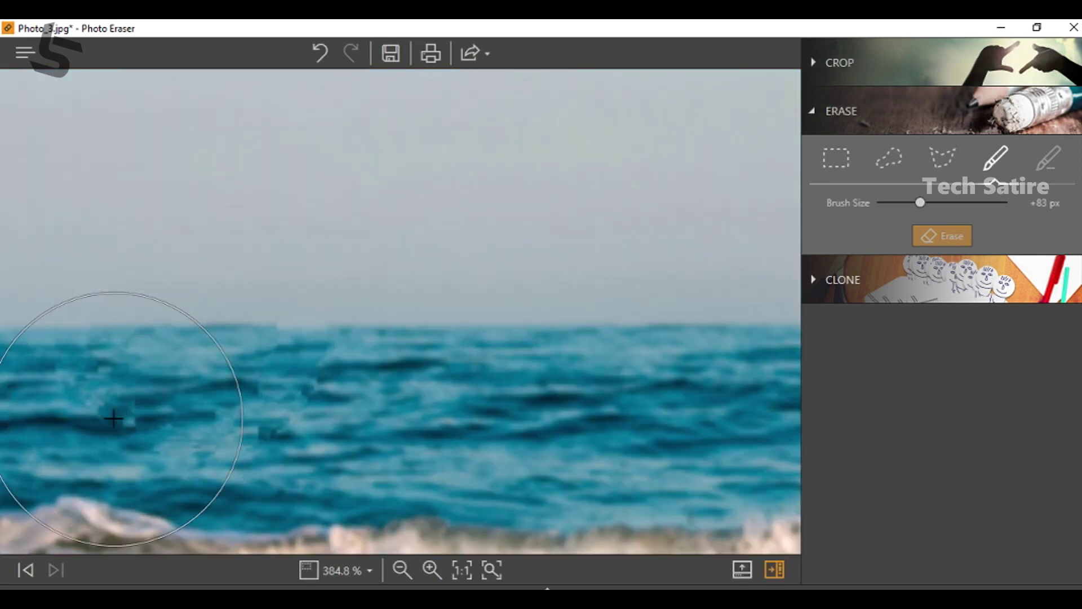
{"action": "scroll", "coordinate": [120, 416], "scroll_direction": "down", "scroll_amount": 5}
{"action": "scroll", "coordinate": [138, 424], "scroll_direction": "down", "scroll_amount": 1}
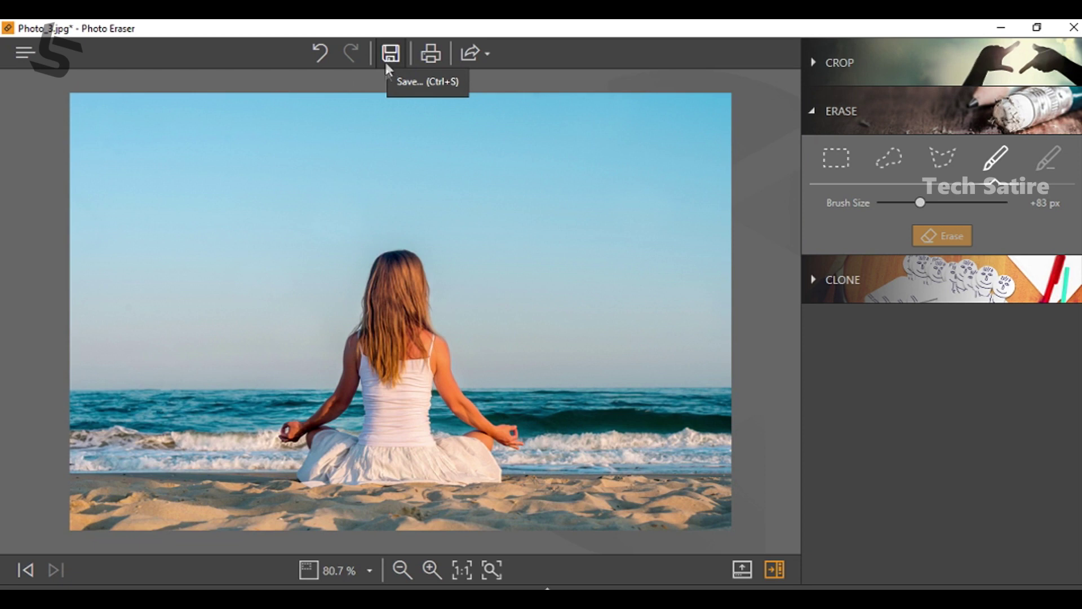
{"action": "left_click", "coordinate": [813, 277]}
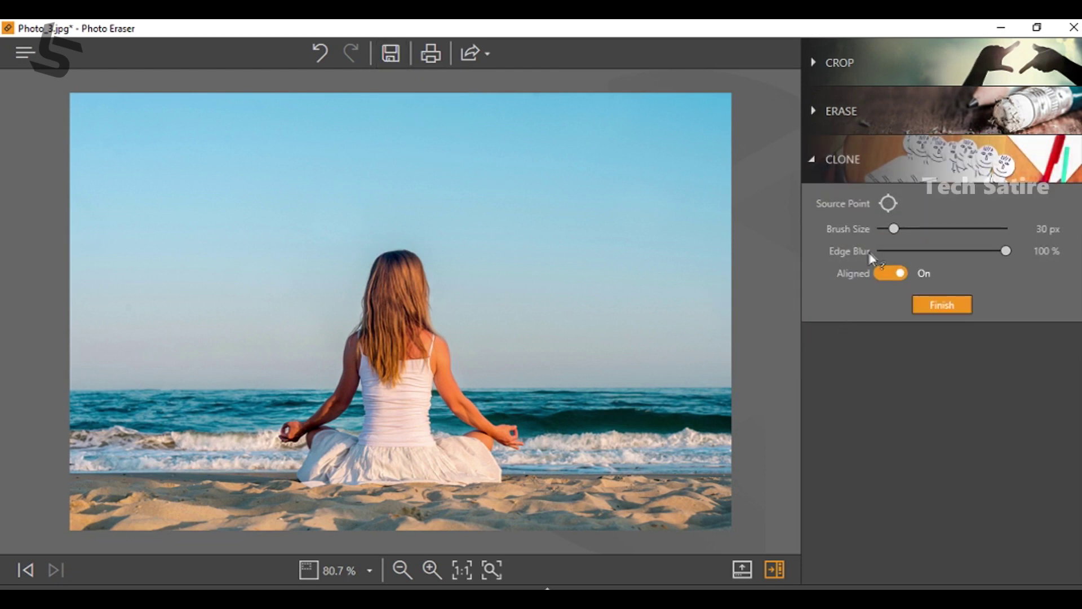
- Undo the erase to restore the seagull and set it as the clone source with a 47 px brush
{"action": "left_click_drag", "start_coordinate": [893, 229], "coordinate": [897, 229]}
{"action": "key", "text": "ctrl+z"}
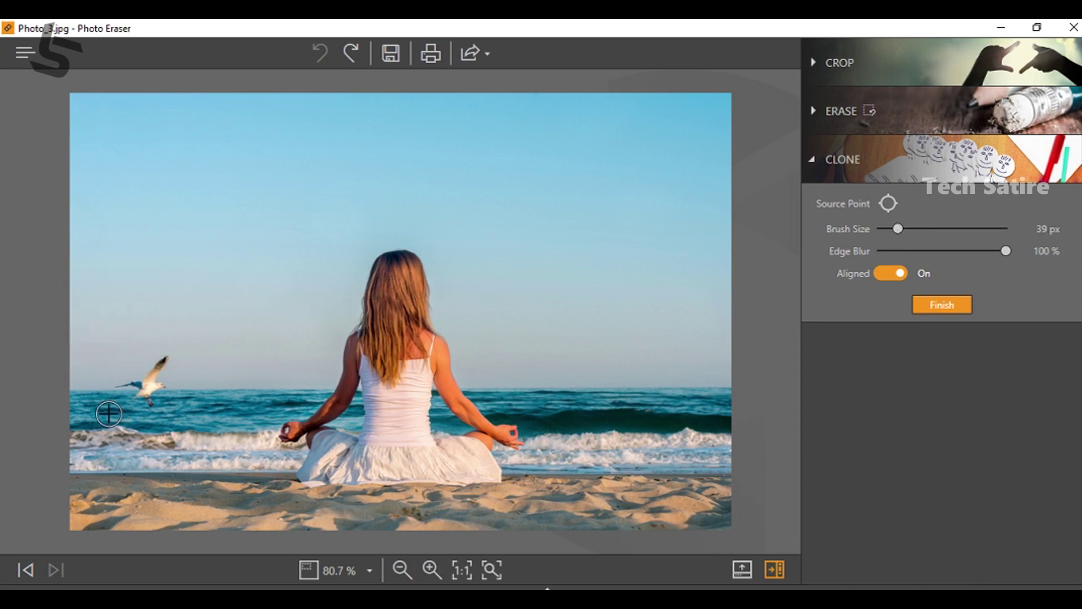
{"action": "scroll", "coordinate": [119, 391], "scroll_direction": "up", "scroll_amount": 3}
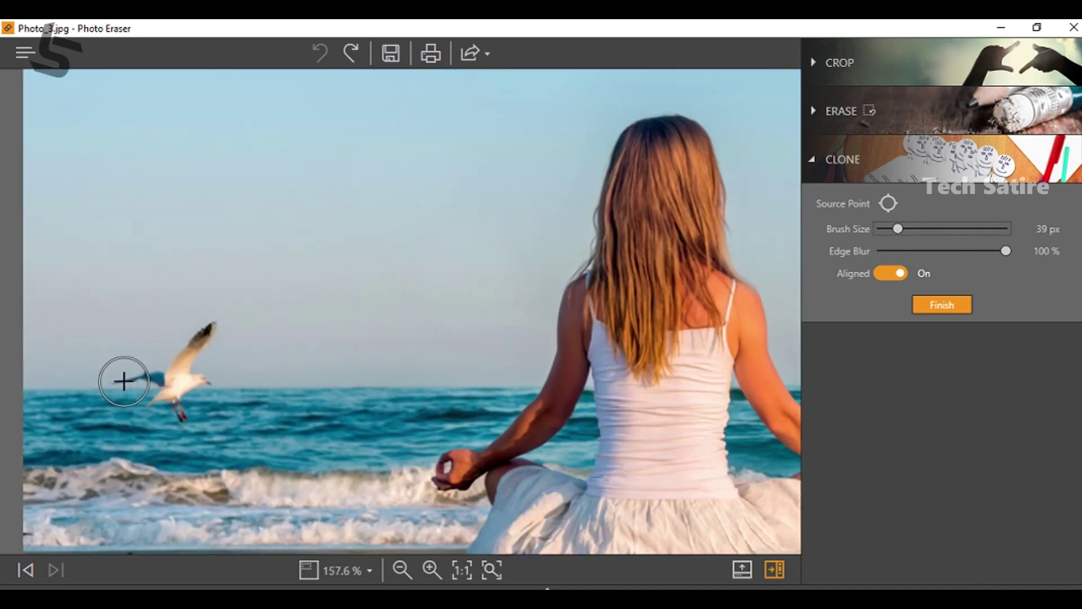
{"action": "key", "text": "alt"}
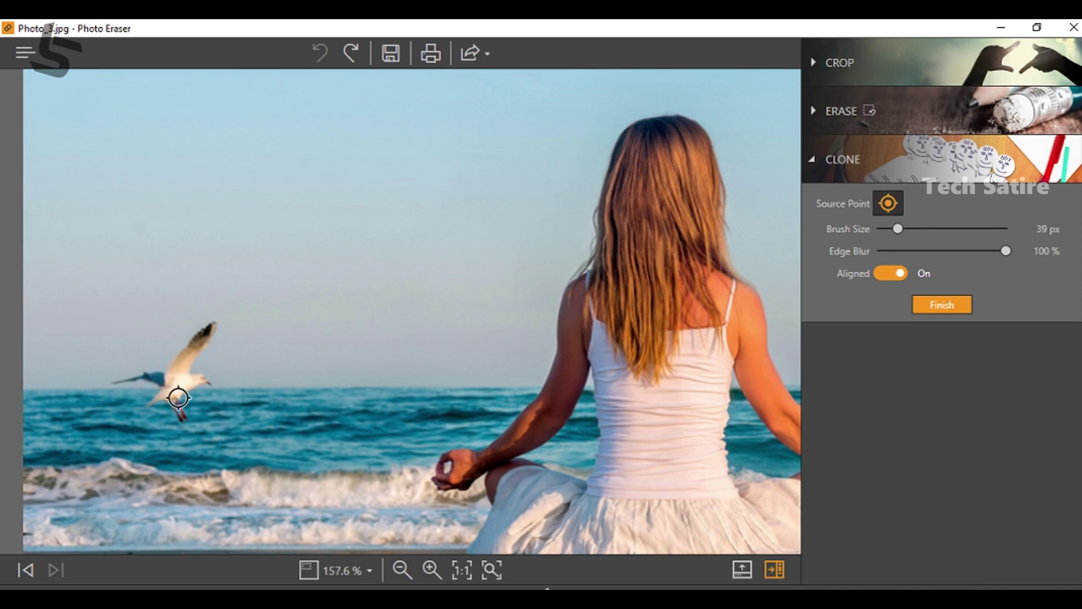
{"action": "left_click", "coordinate": [123, 382]}
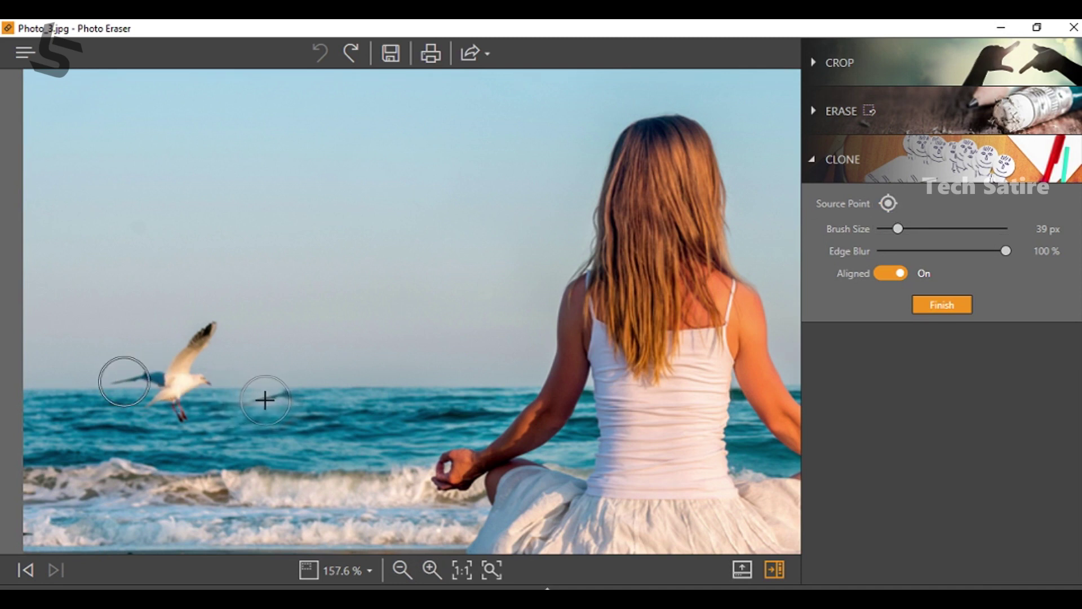
- Paint two cloned seagulls in a row to the right of the original
{"action": "mouse_move", "coordinate": [266, 399]}
{"action": "left_mouse_down"}
{"action": "mouse_move", "coordinate": [266, 382]}
{"action": "mouse_move", "coordinate": [321, 375]}
{"action": "mouse_move", "coordinate": [357, 338]}
{"action": "mouse_move", "coordinate": [320, 397]}
{"action": "mouse_move", "coordinate": [418, 415]}
{"action": "left_mouse_up"}
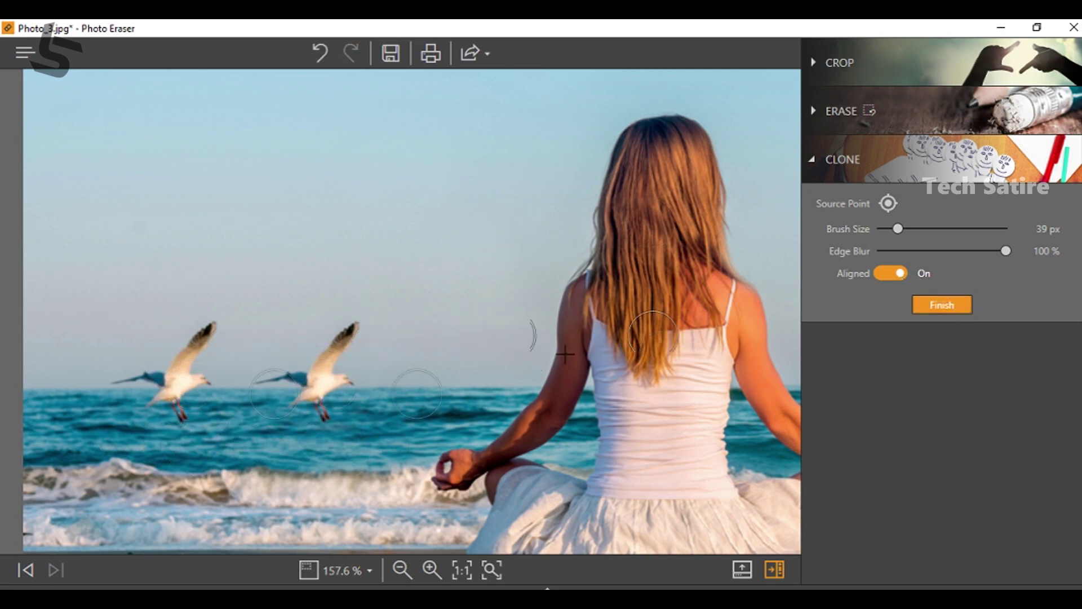
{"action": "key", "text": "ctrl+0"}
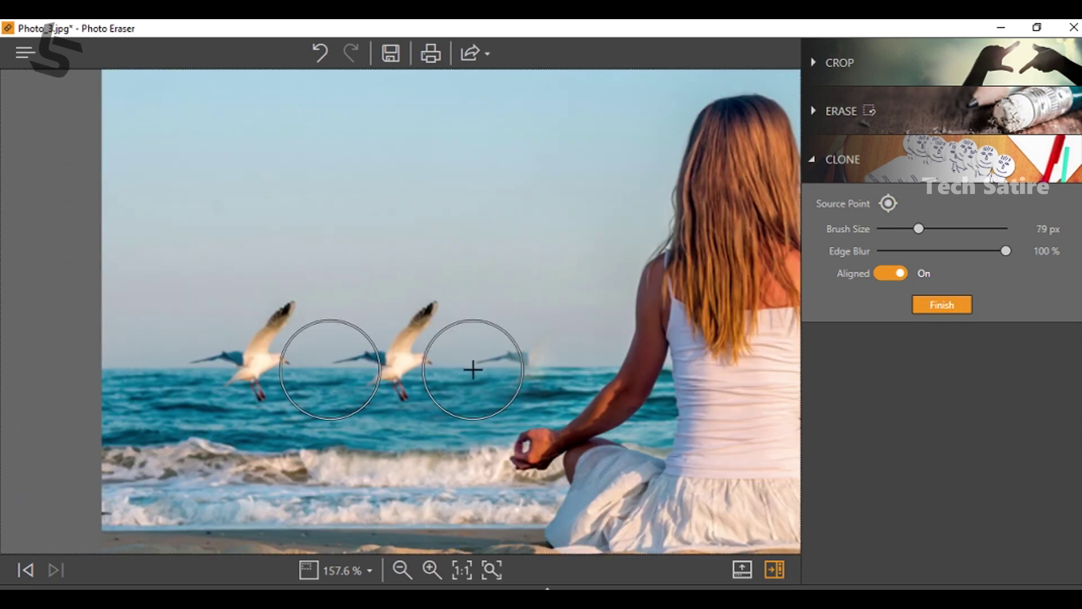
{"action": "scroll", "coordinate": [471, 370], "scroll_direction": "up", "scroll_amount": 5}
{"action": "mouse_move", "coordinate": [472, 370]}
{"action": "left_mouse_down"}
{"action": "mouse_move", "coordinate": [538, 334]}
{"action": "mouse_move", "coordinate": [533, 362]}
{"action": "left_mouse_up"}
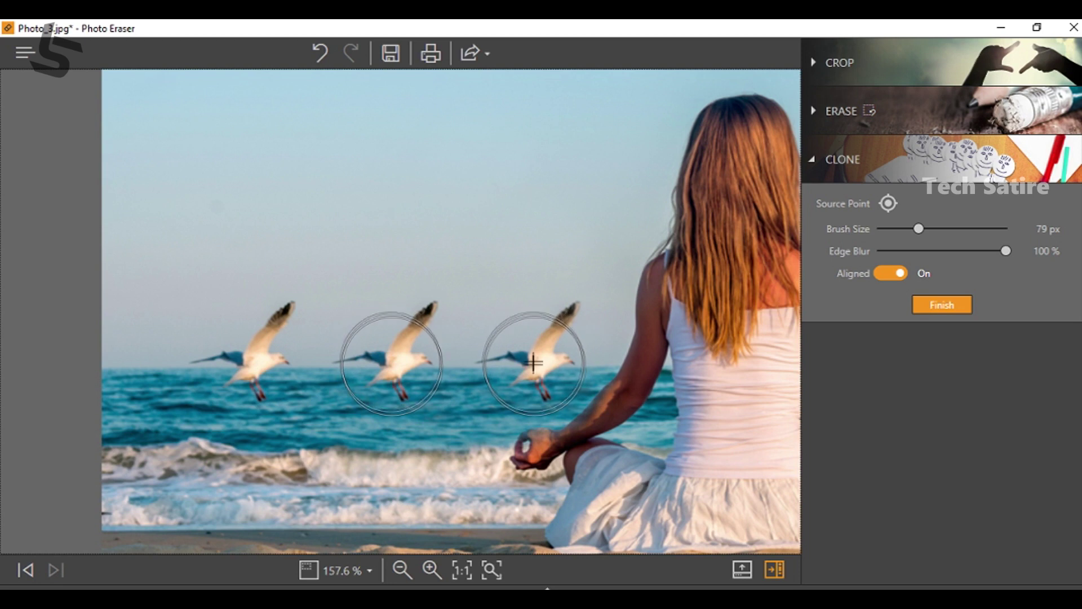